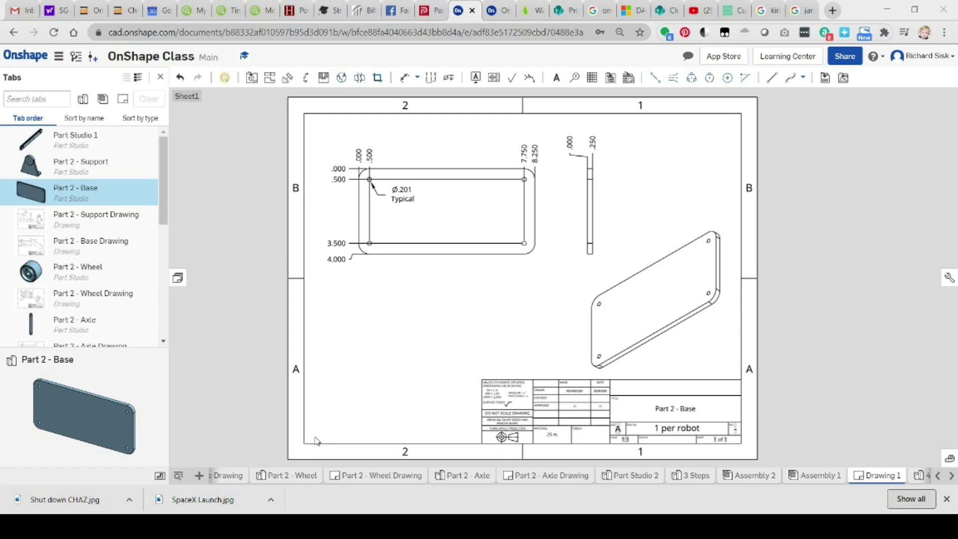
Create a new drawing from the ANSI_A_INCH.dwt template with no views
click(316, 438)
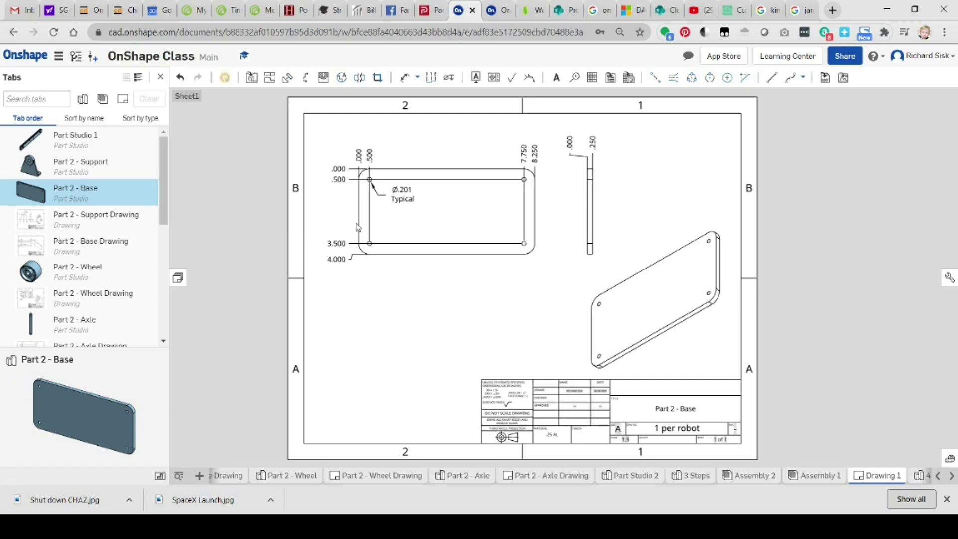
click(199, 475)
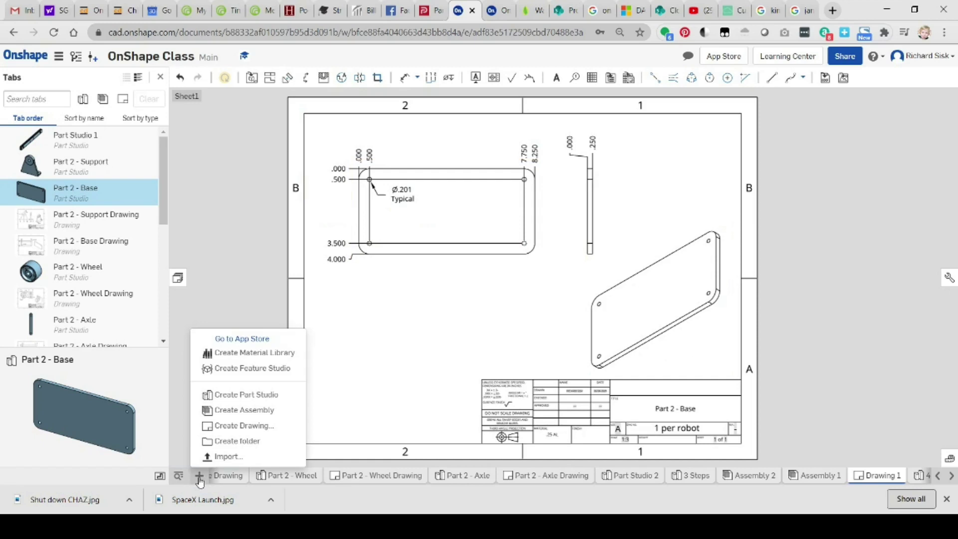
click(220, 426)
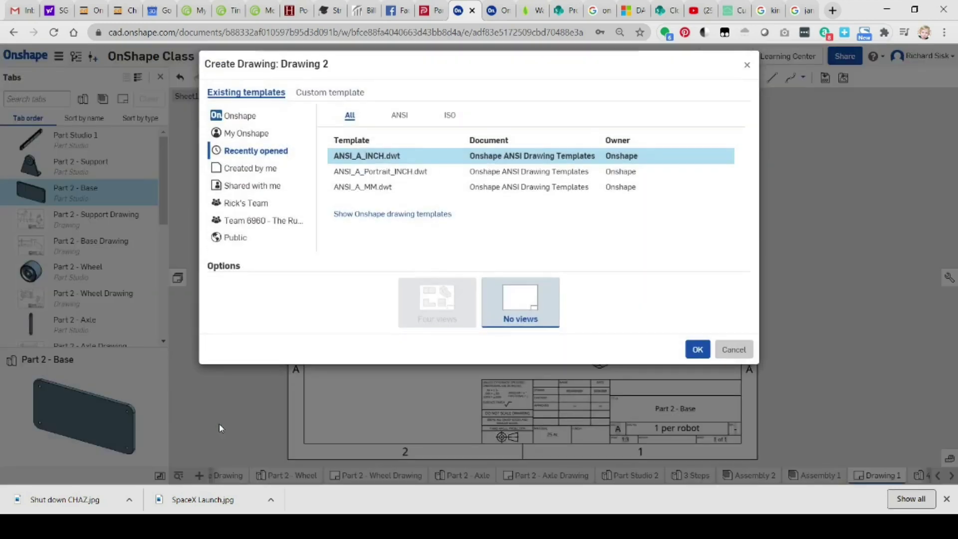
click(697, 349)
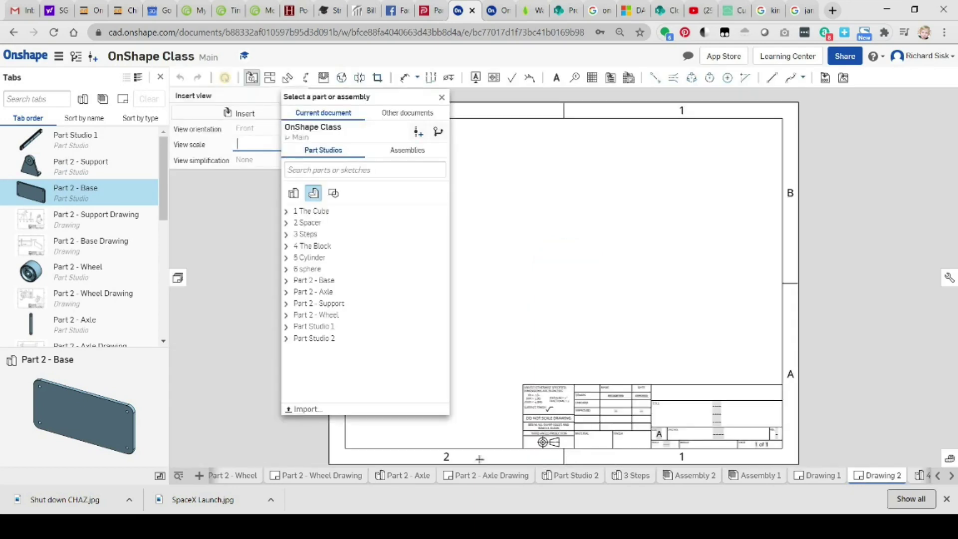
Insert a front view of Part 1 from Part 2 - Base and project a side view to its right
click(327, 281)
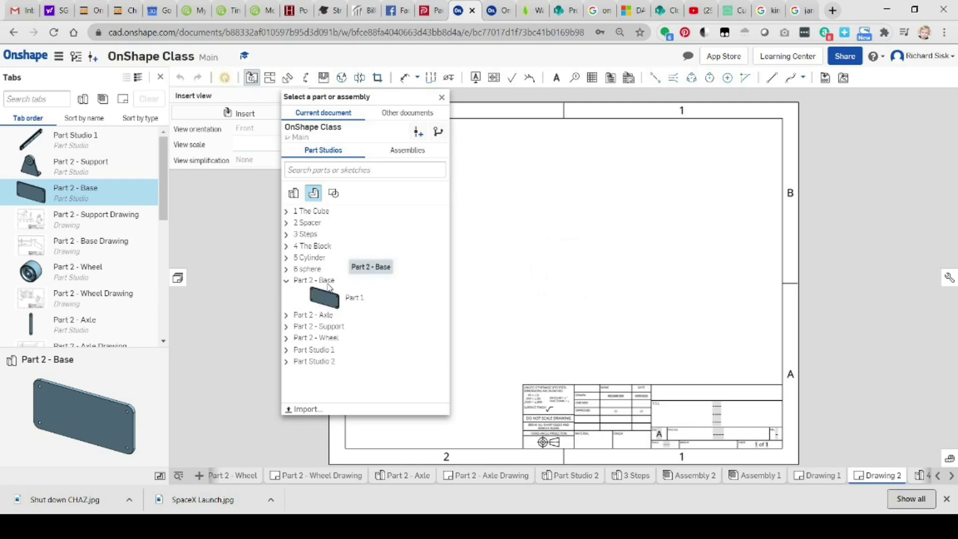
click(325, 296)
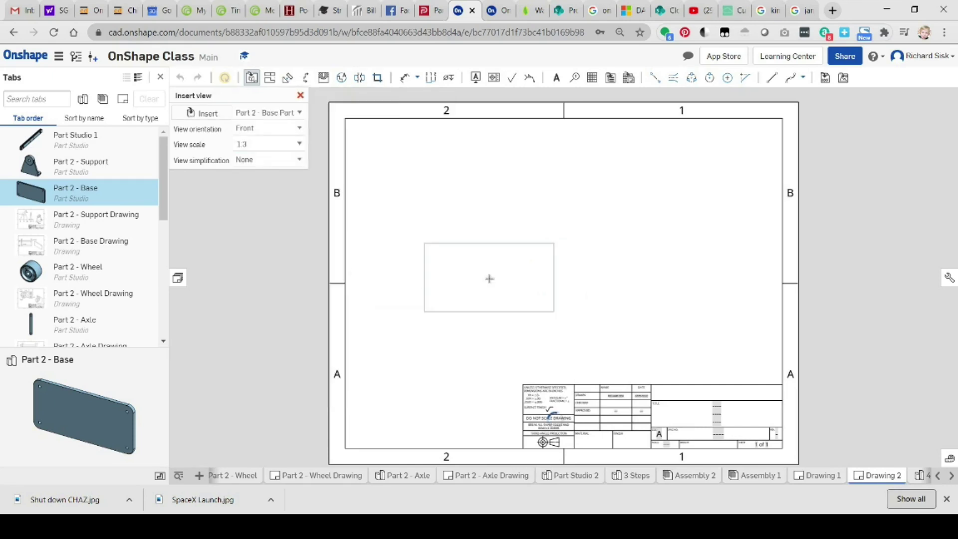
click(489, 275)
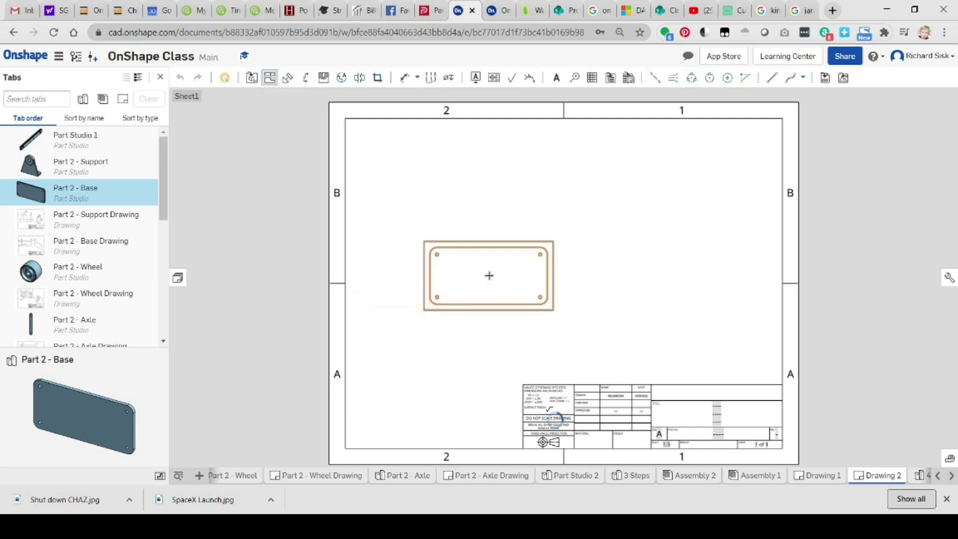
click(617, 270)
key(Escape)
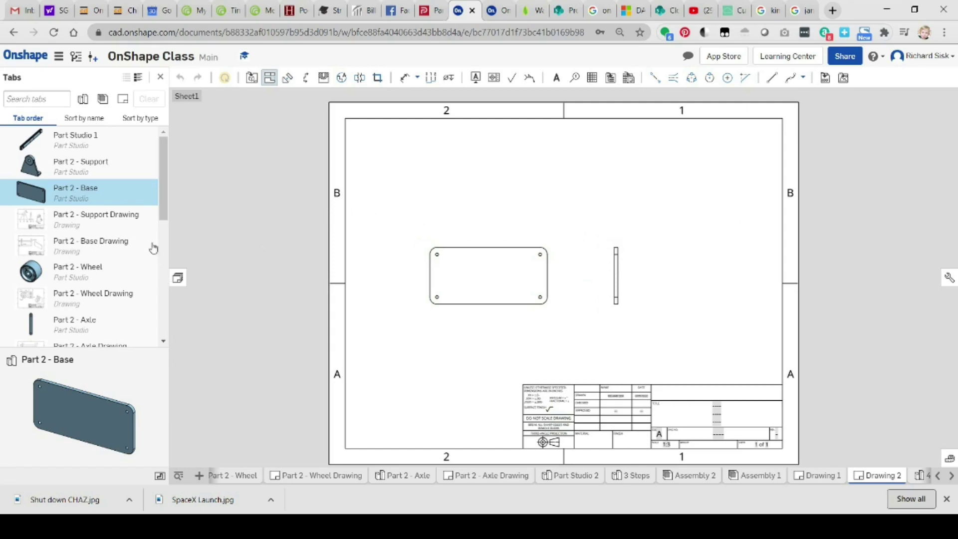
Project an isometric view from the front view, place it above the title block, and move the front view higher on the sheet
click(265, 80)
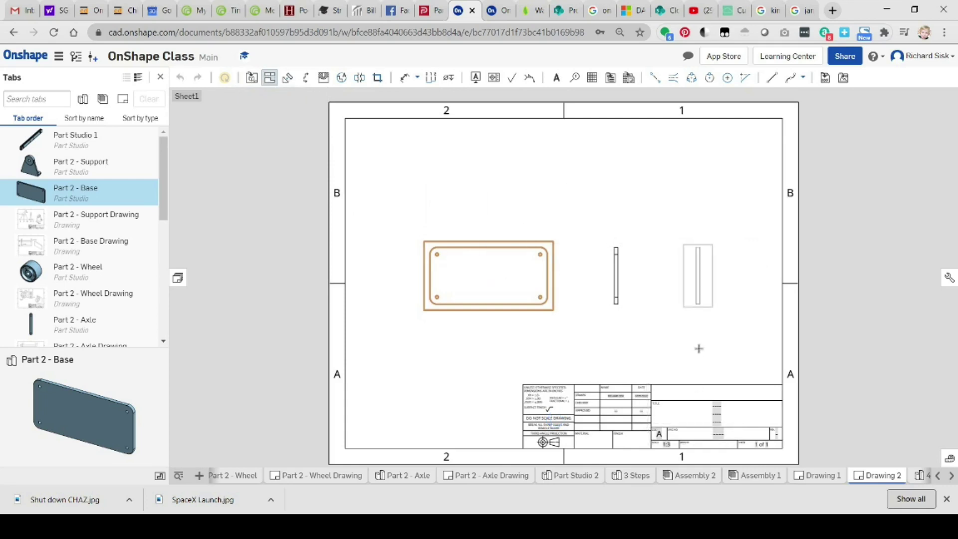
click(704, 374)
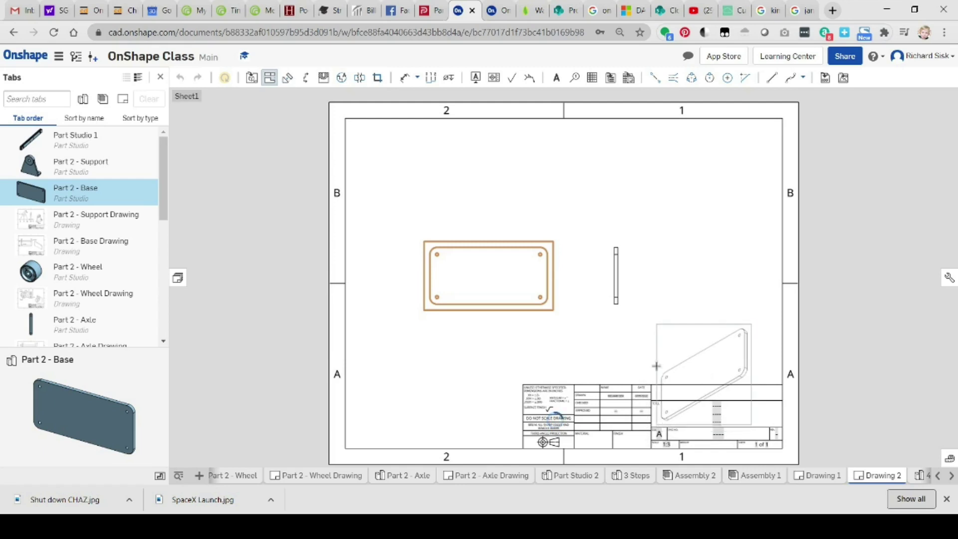
key(Escape)
drag(697, 368, 700, 327)
drag(489, 298, 463, 247)
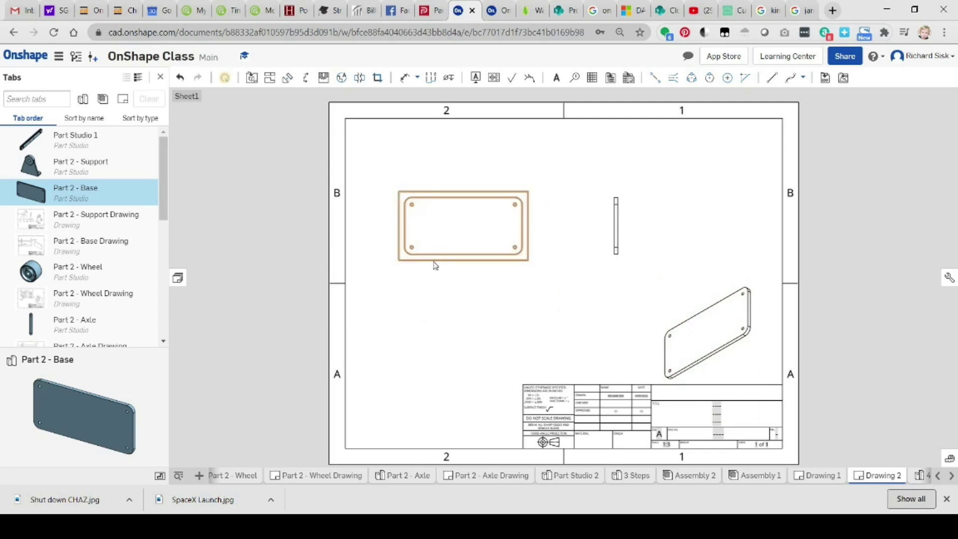
Set the front view's scale to 1:2 in its view properties
right_click(427, 220)
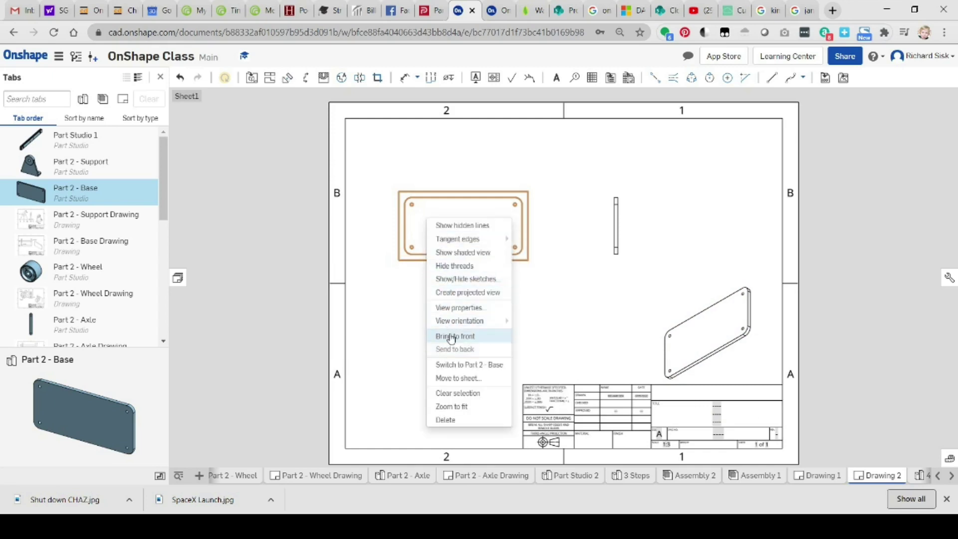
click(456, 308)
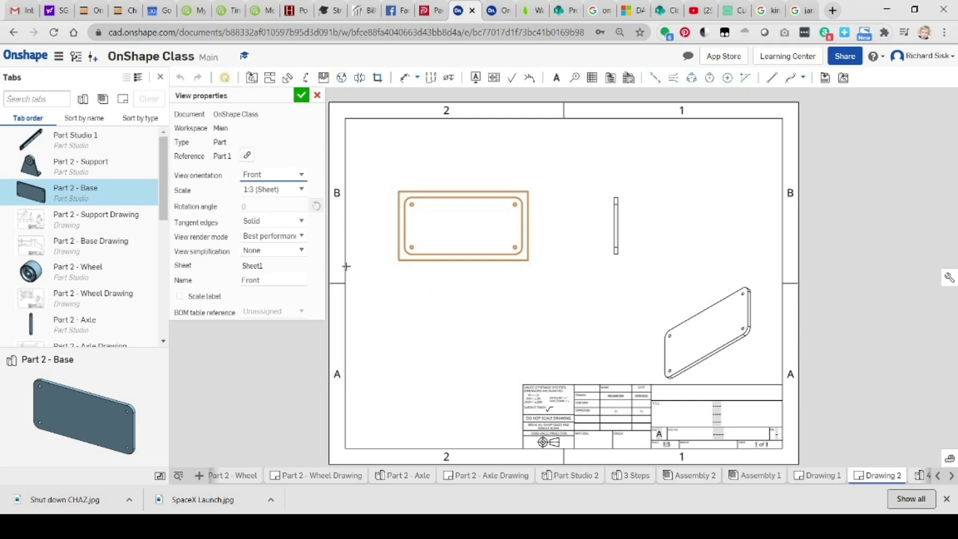
click(288, 190)
click(302, 190)
click(269, 234)
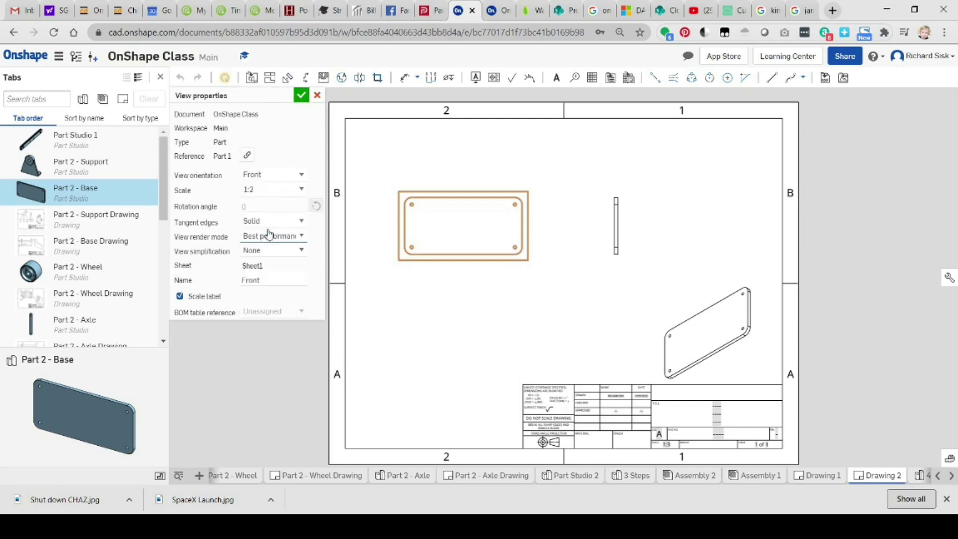
click(301, 95)
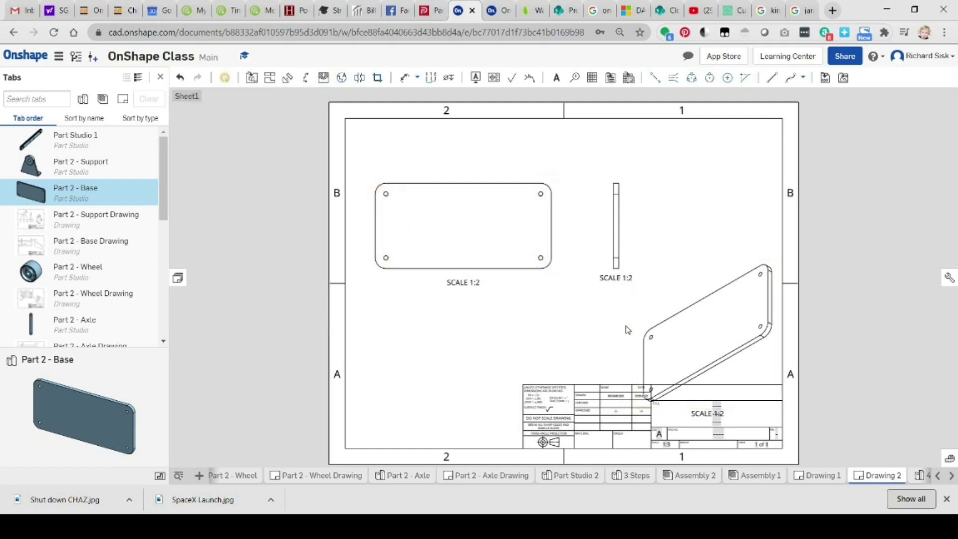
Move the isometric and front views up on the sheet and delete the scale labels beneath all three views
drag(672, 331, 663, 301)
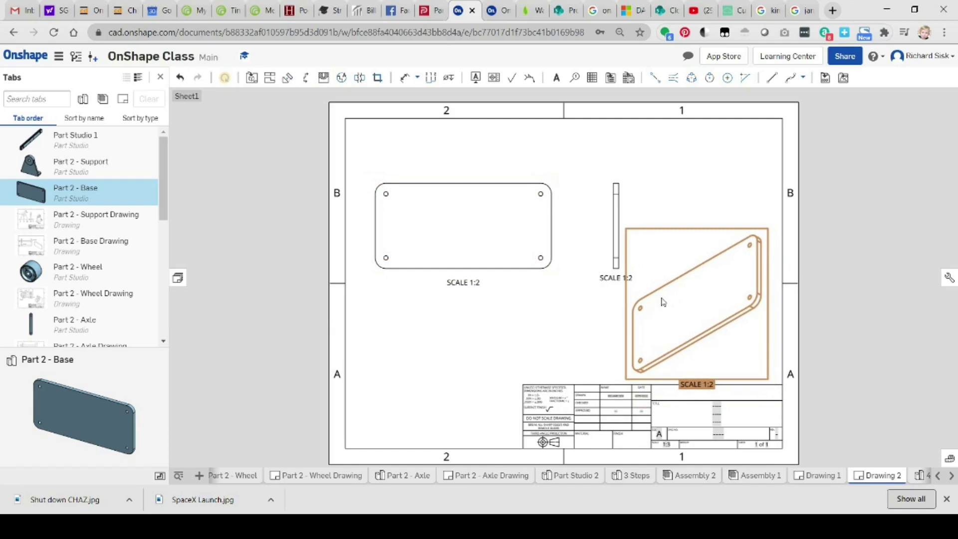
drag(489, 267, 488, 253)
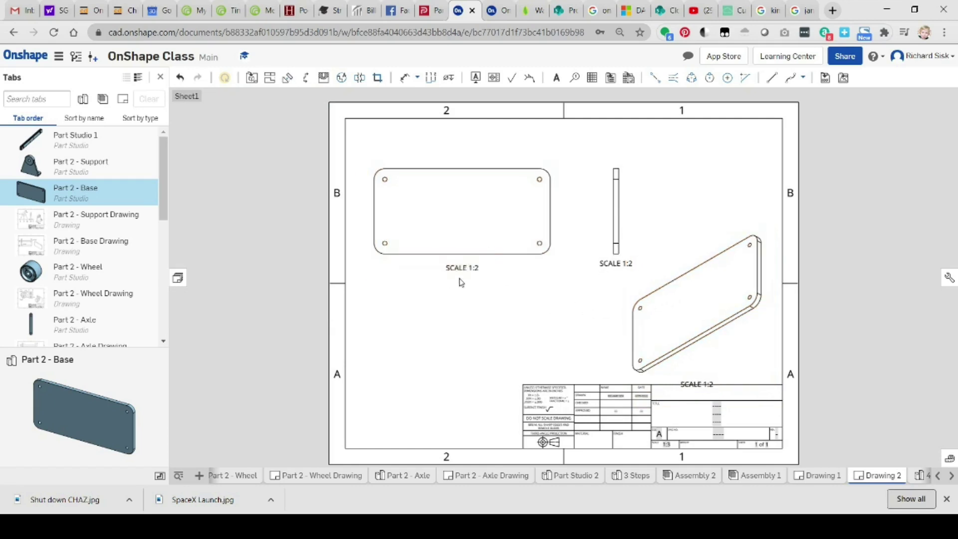
drag(467, 274, 585, 294)
click(697, 383)
key(Delete)
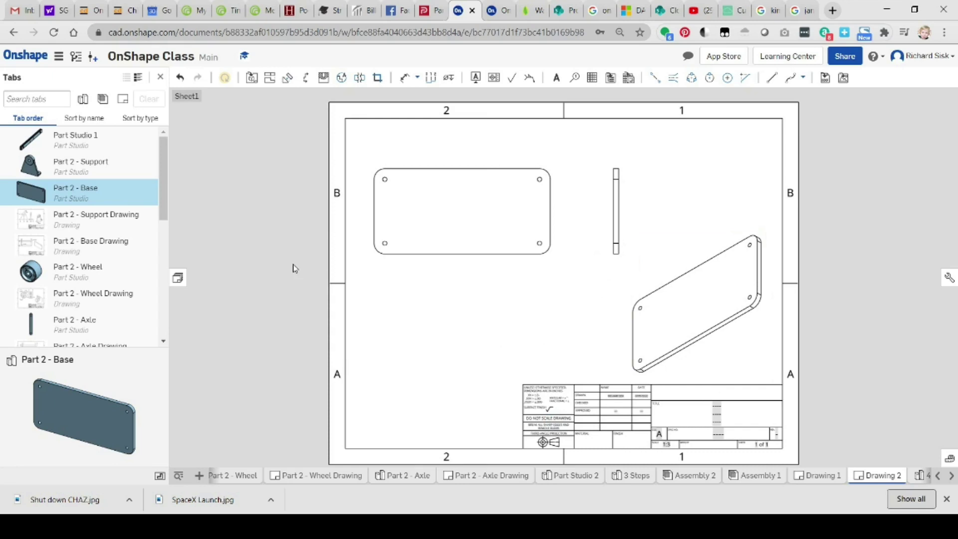
Add horizontal ordinate dimensions to the front view from its left edge to the lower-left hole, lower-right hole and right edge
scroll(363, 215, up, 3)
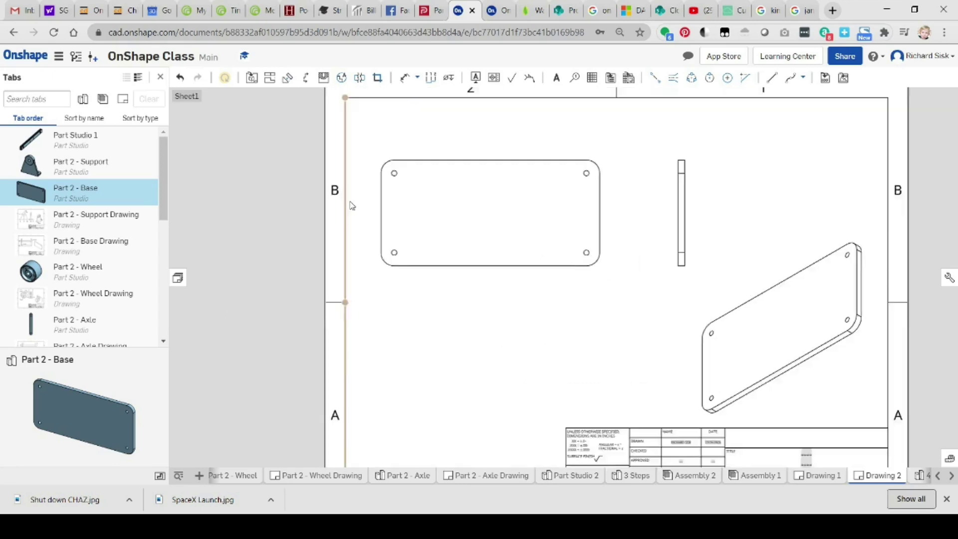
middle_drag(421, 181, 419, 299)
scroll(419, 298, up, 1)
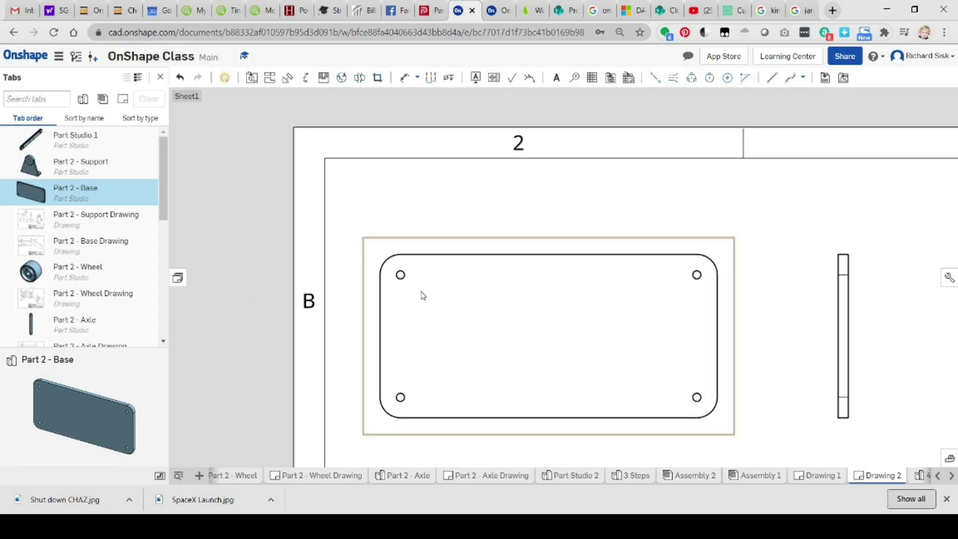
click(430, 78)
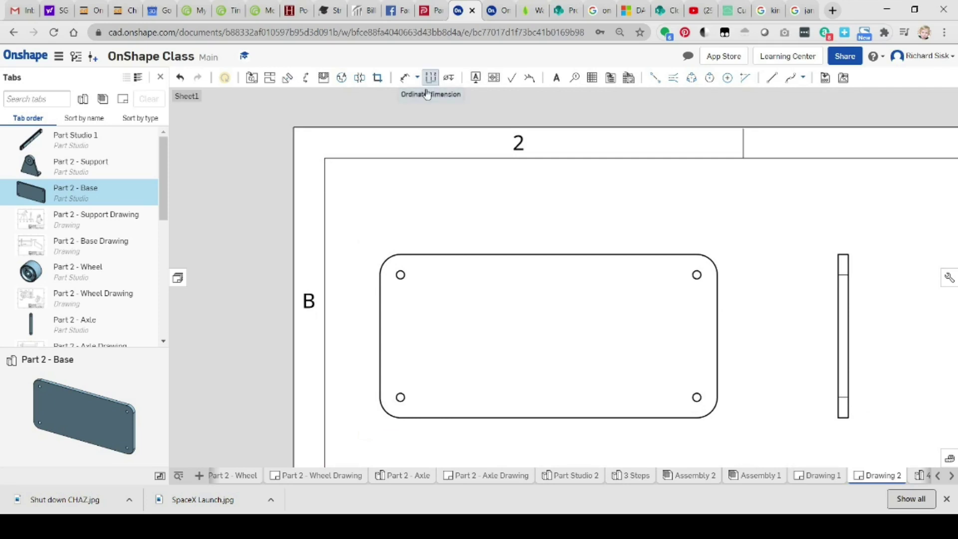
click(380, 274)
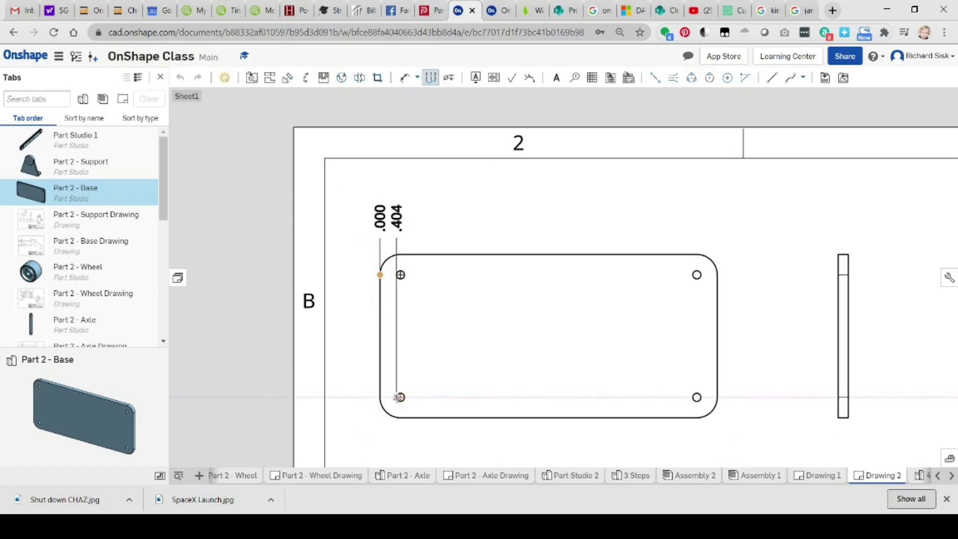
click(401, 397)
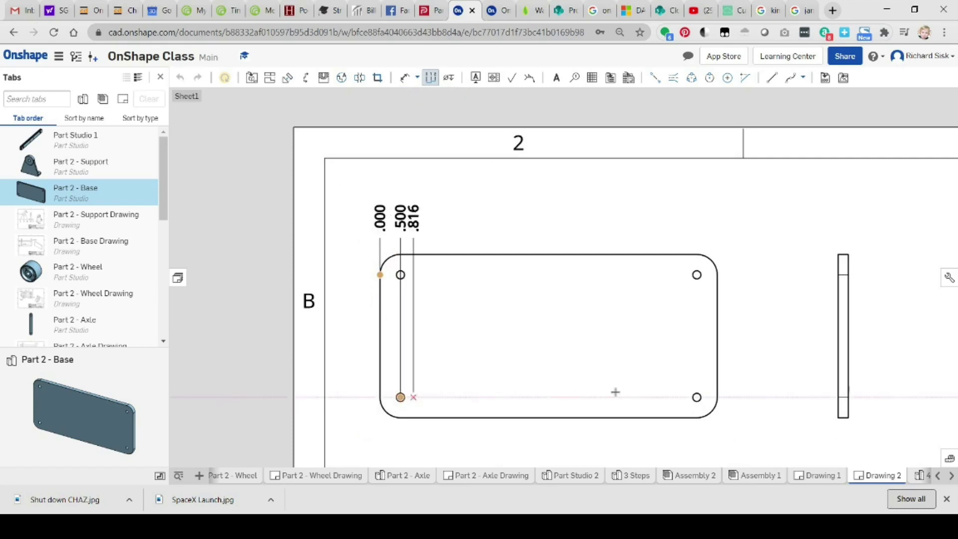
click(697, 397)
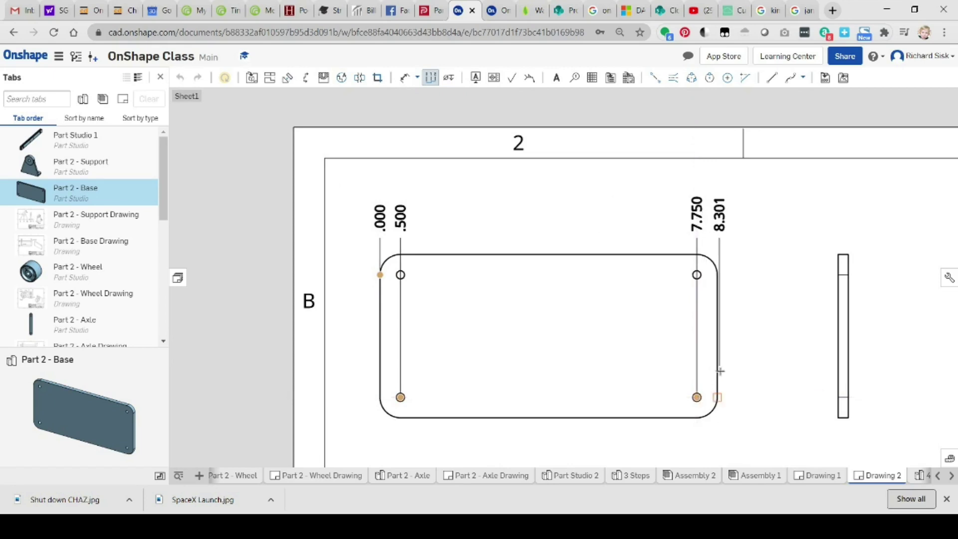
click(720, 371)
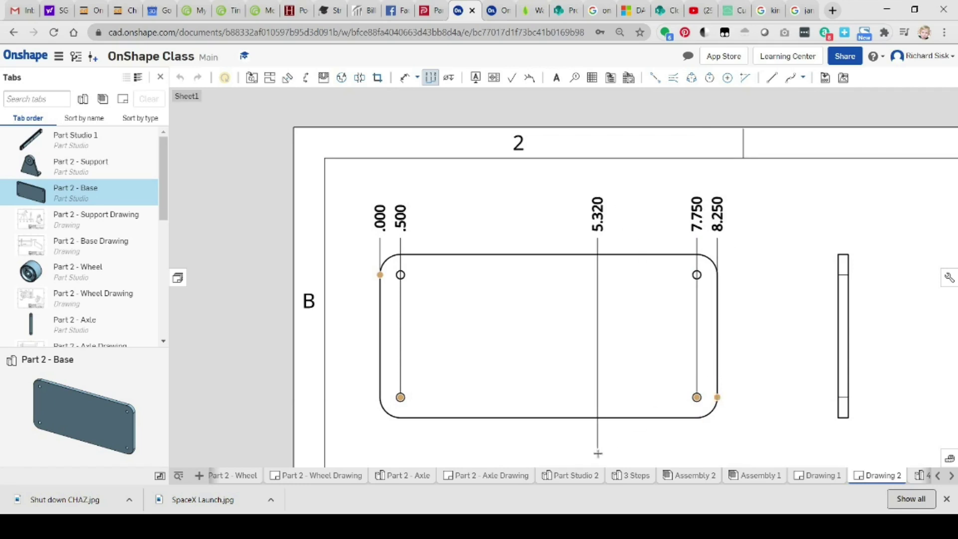
key(Escape)
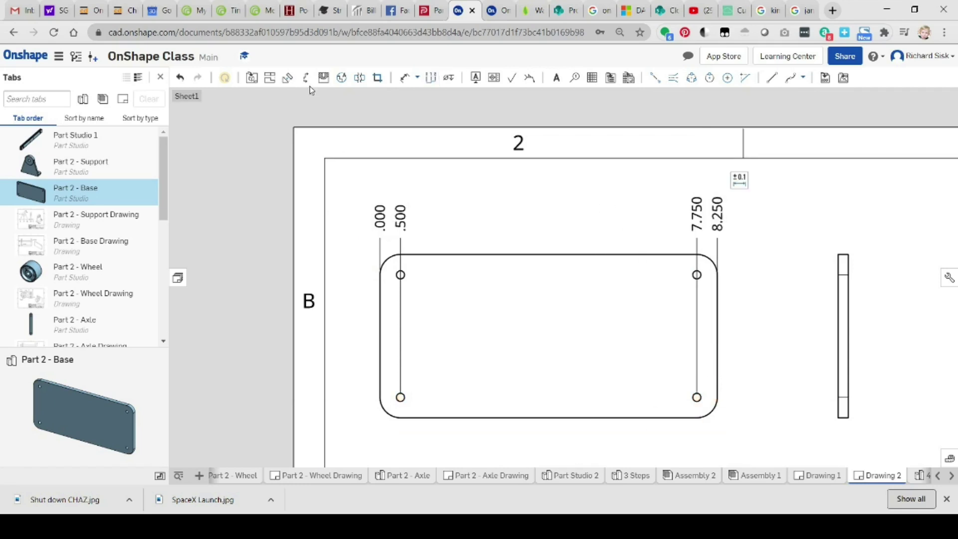
Add vertical ordinate dimensions to the front view from its top edge to the lower-right hole and bottom edge
click(431, 77)
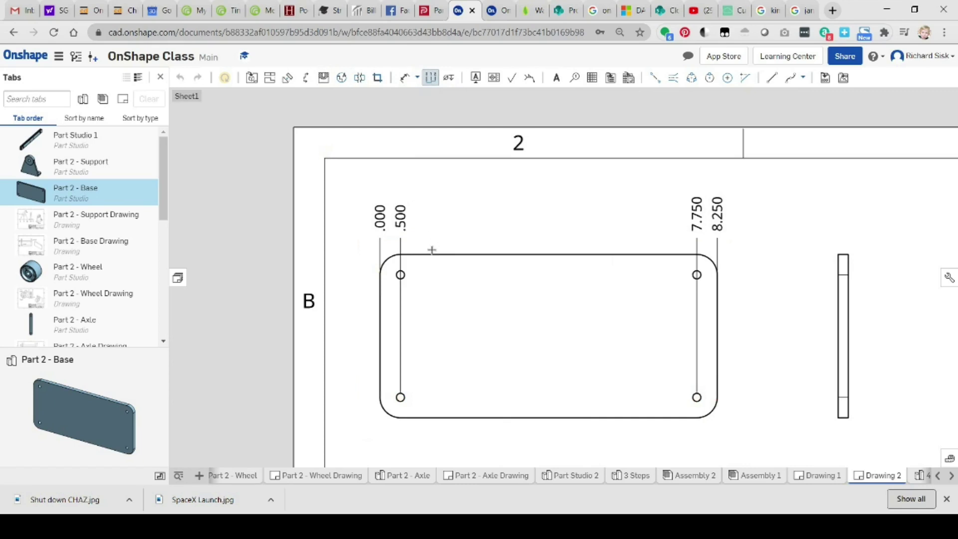
click(400, 254)
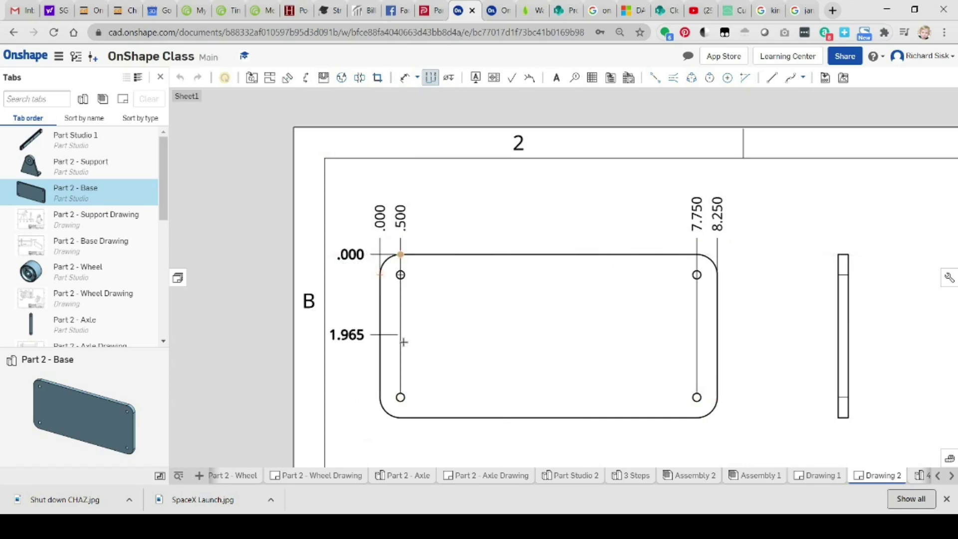
click(697, 398)
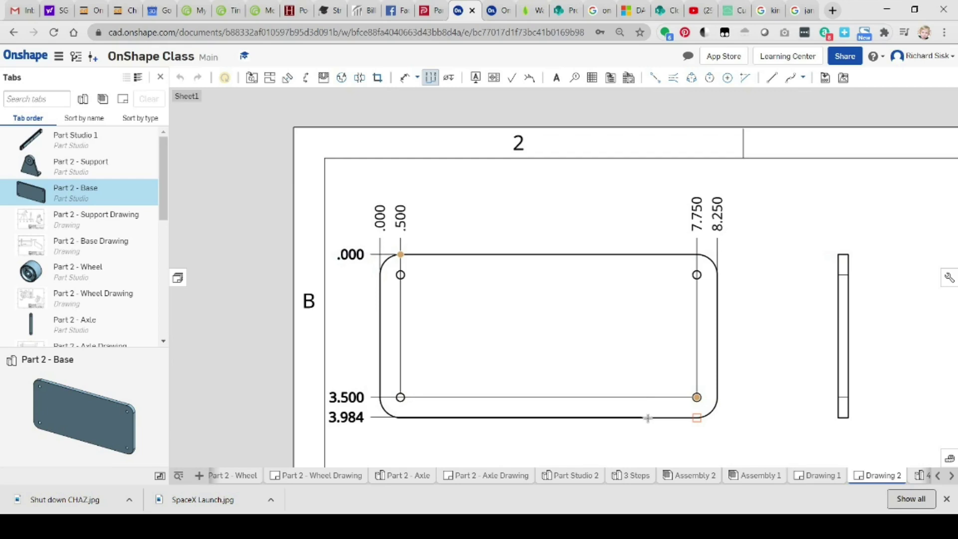
click(647, 418)
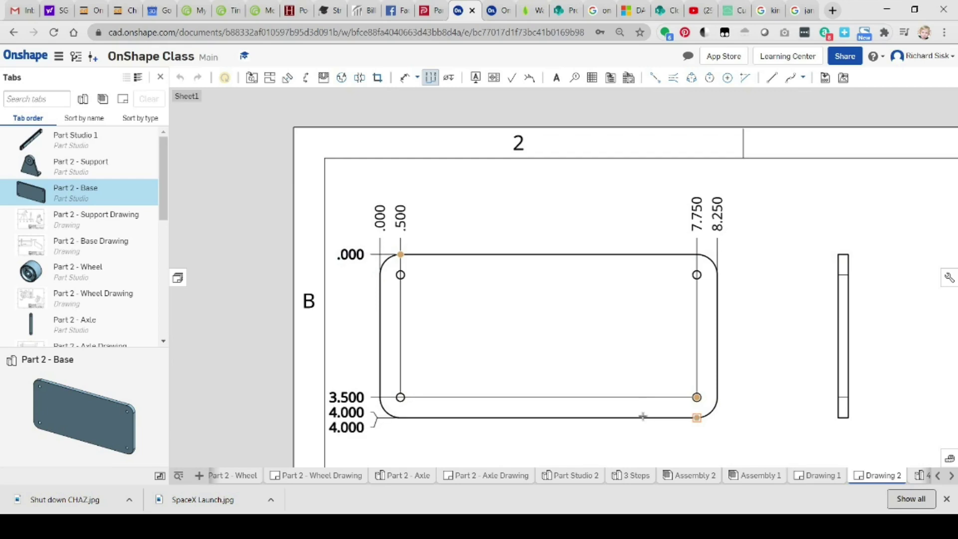
key(Escape)
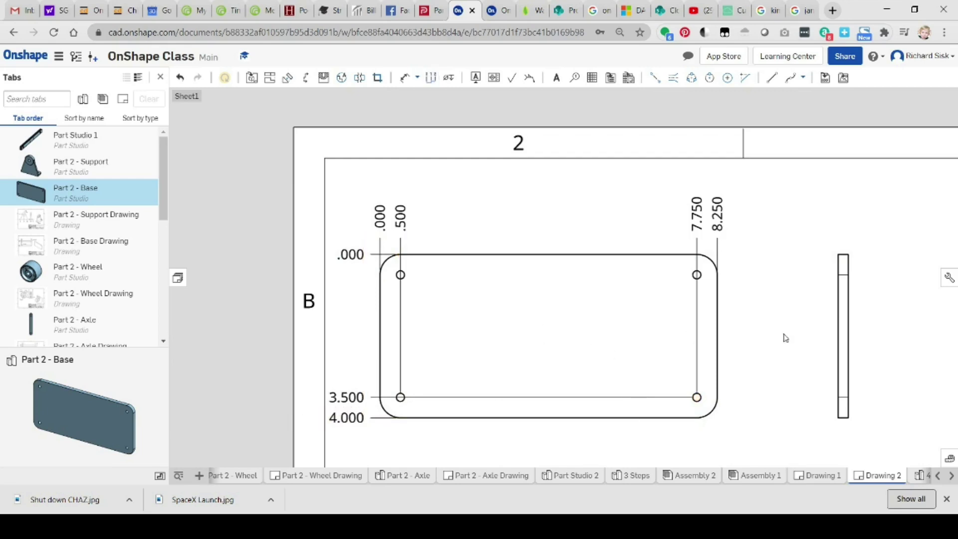
Add the upper-right hole to the front view's vertical ordinate dimension group
right_click(343, 393)
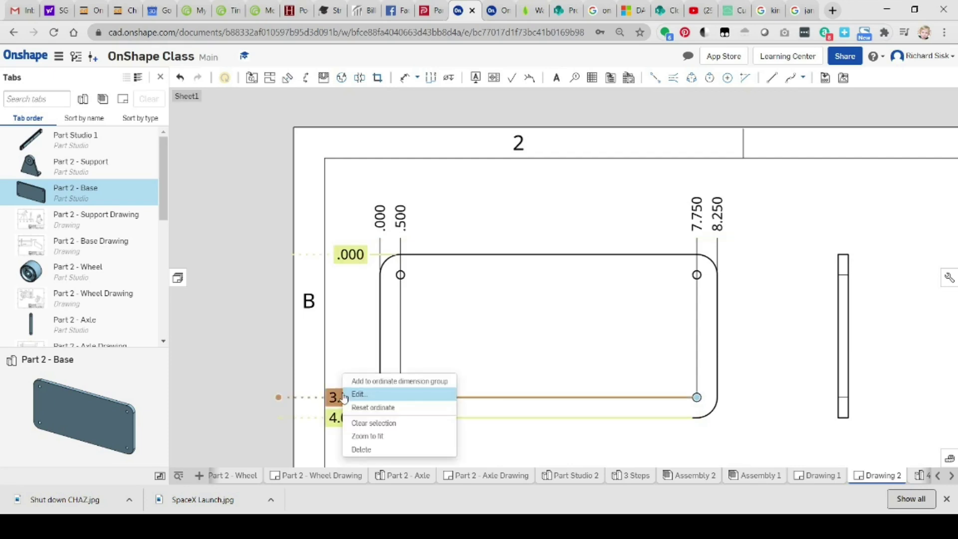
click(369, 381)
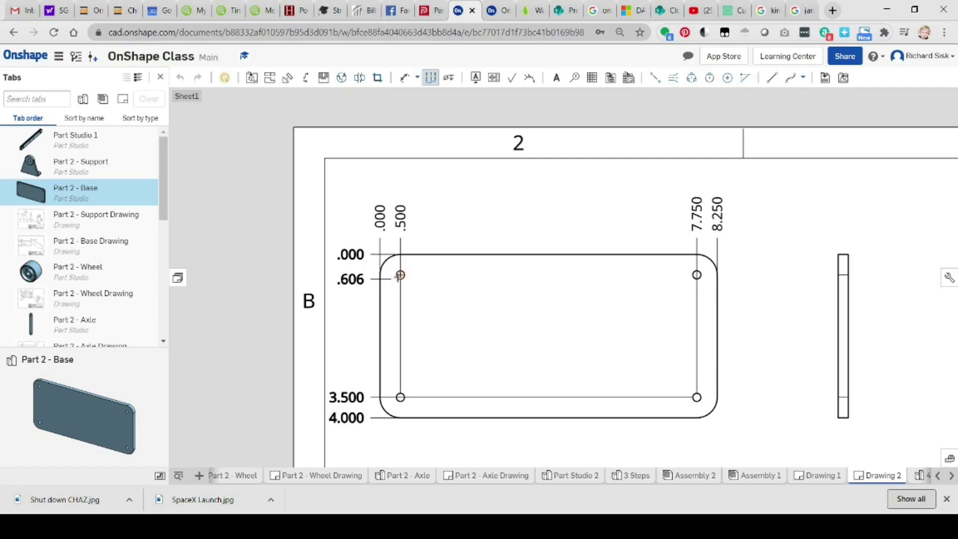
click(697, 274)
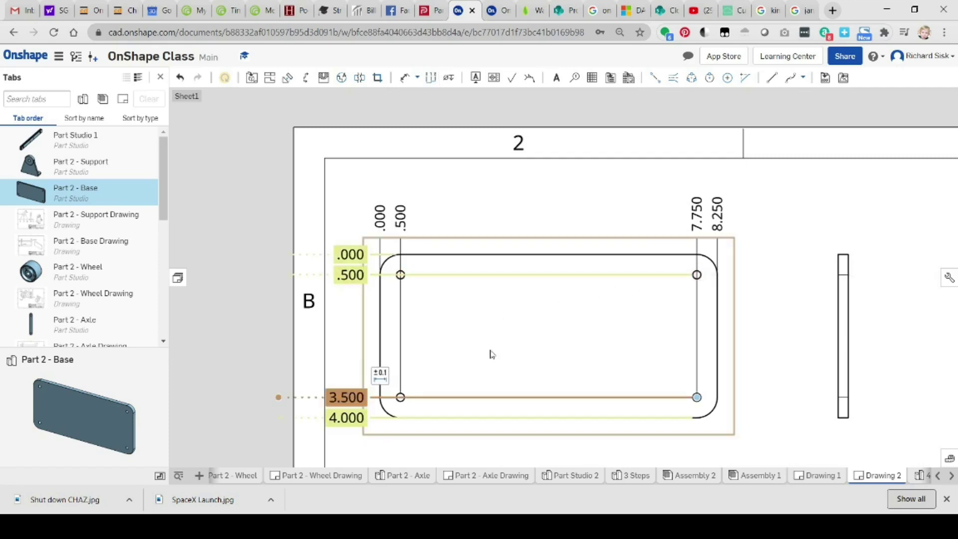
click(777, 360)
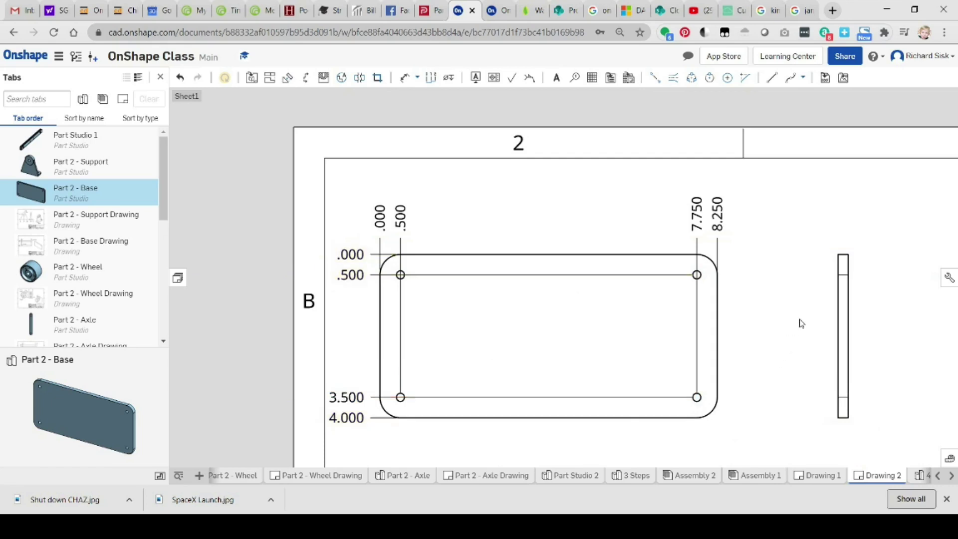
Add a diameter dimension to the front view's upper-left hole and place its text inside the plate outline
scroll(404, 313, up, 5)
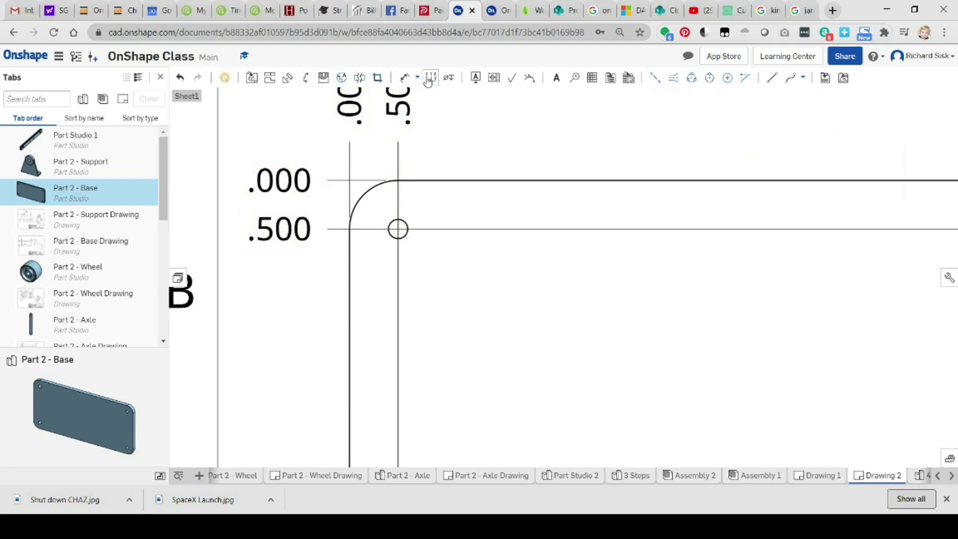
click(405, 82)
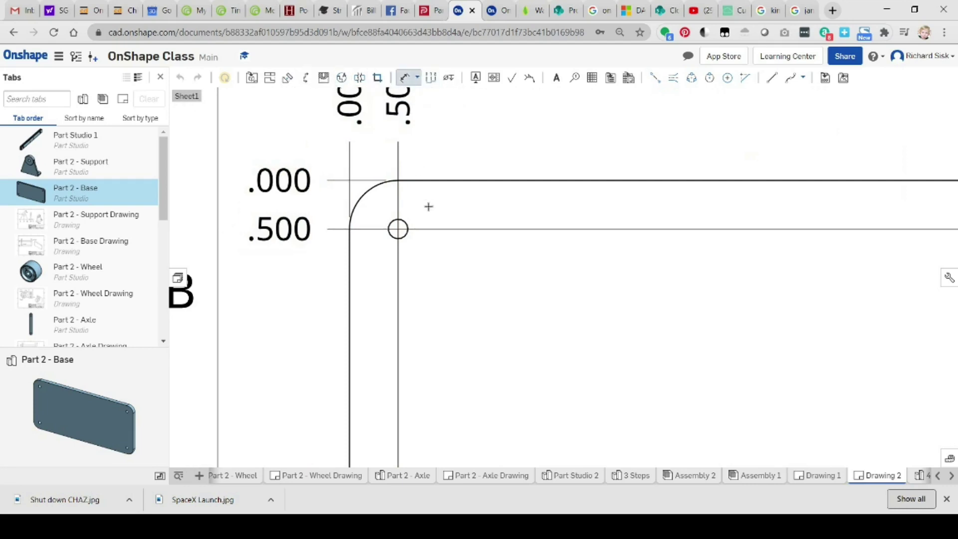
click(404, 237)
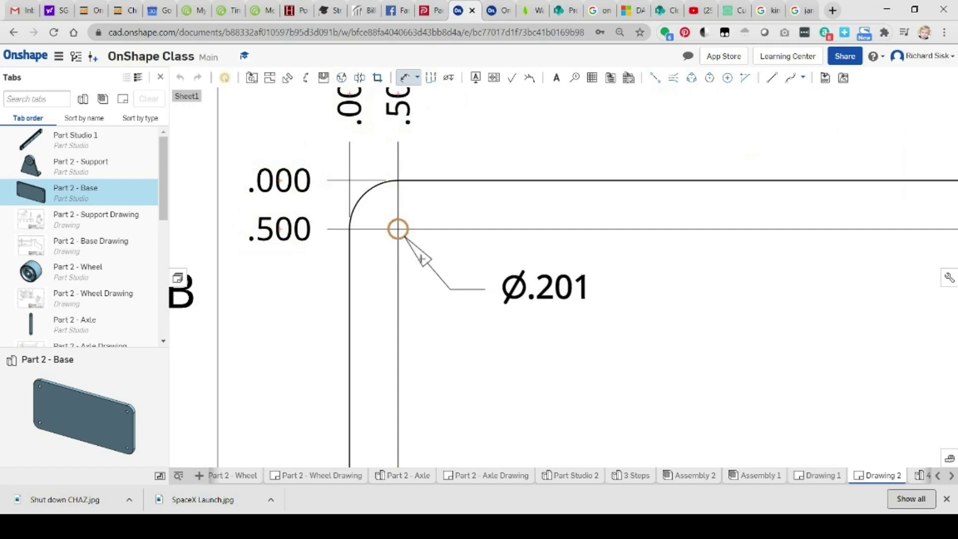
click(441, 275)
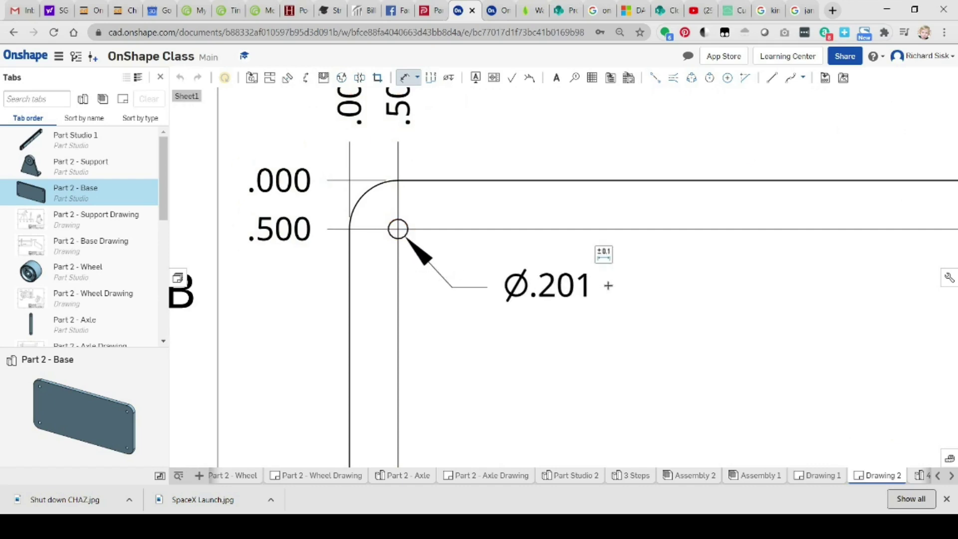
Add the text "Typical" beneath the upper-left hole's diameter dimension
click(585, 287)
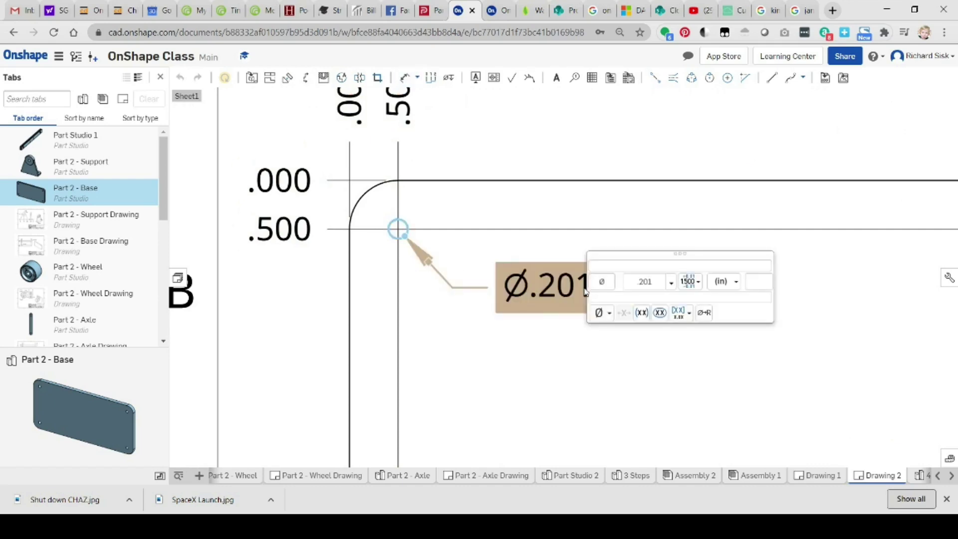
click(608, 297)
text(Typic)
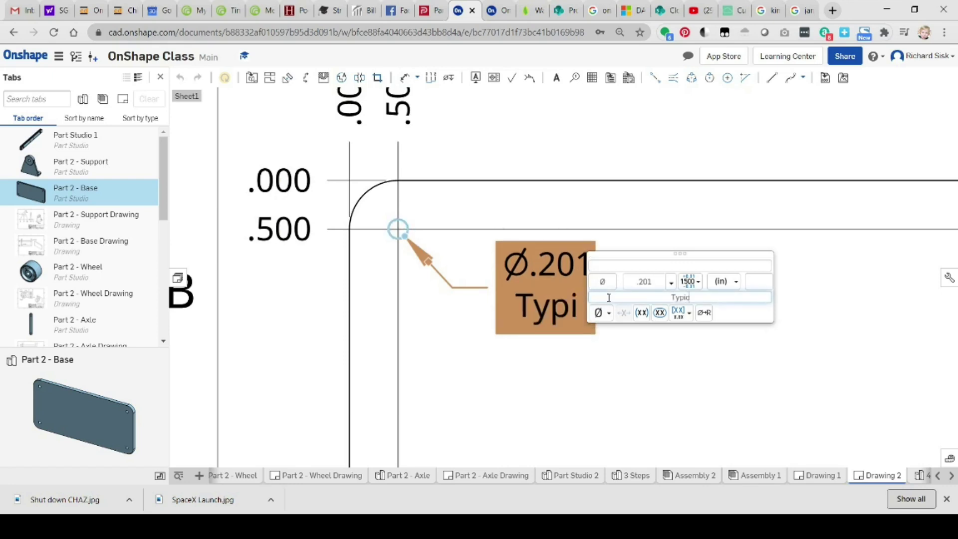
text(al)
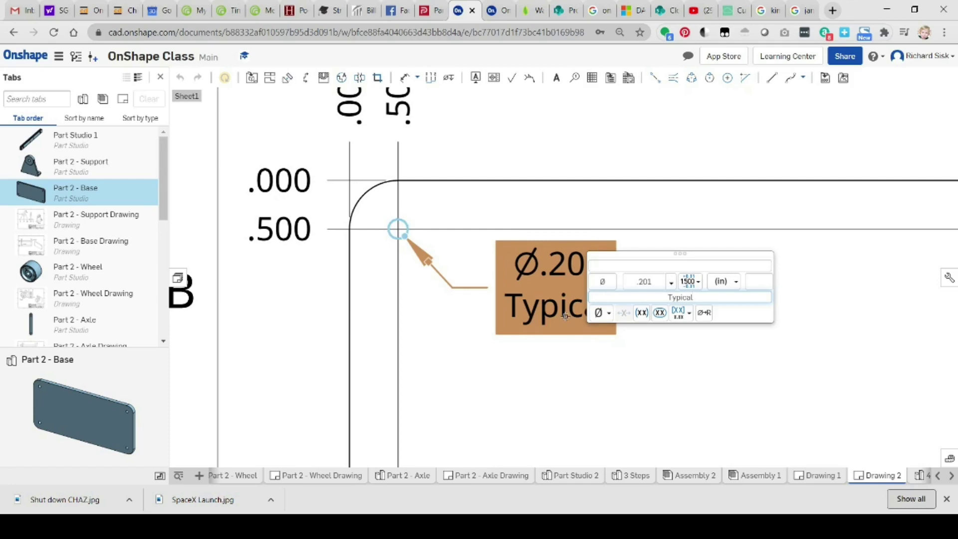
key(Tab)
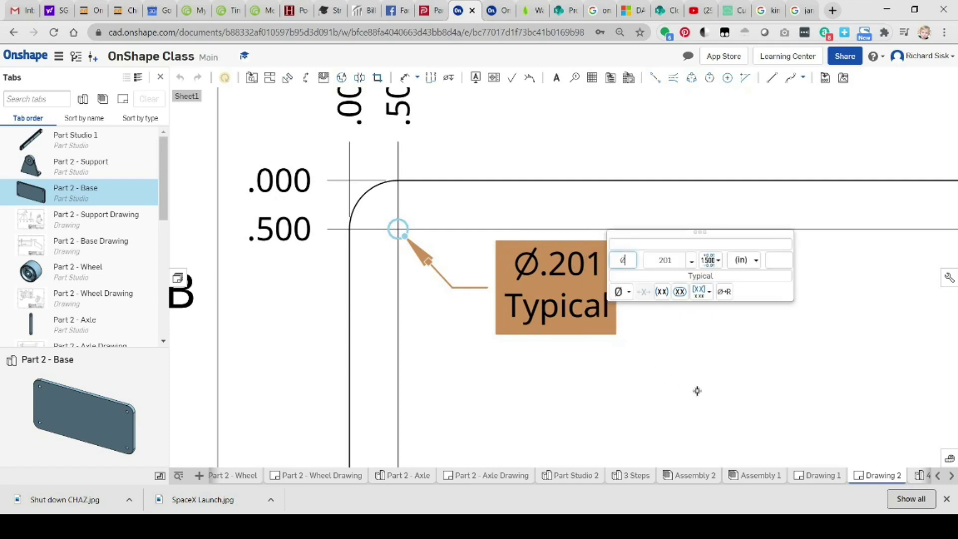
click(795, 296)
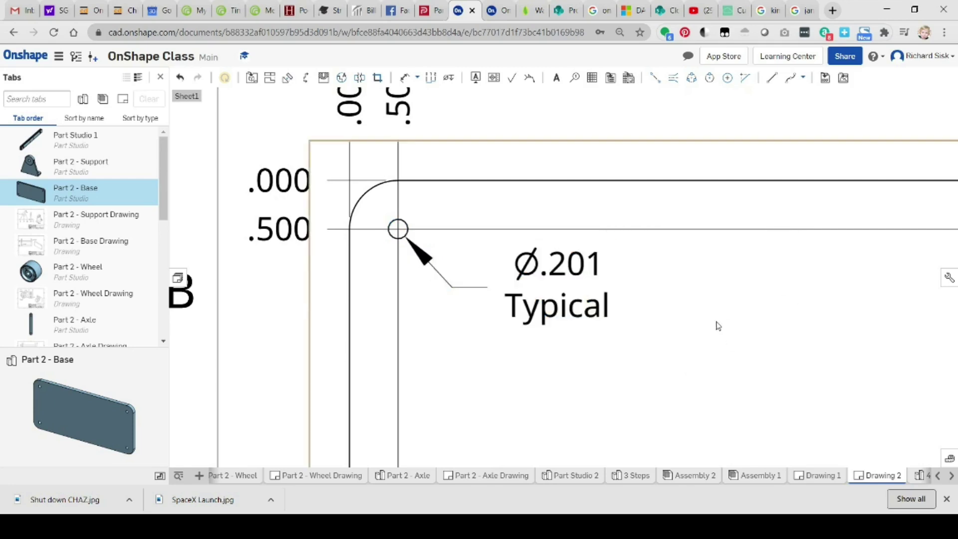
Delete the first and third placeholder lines from the title block's TITLE area, keeping the Title 2 line
scroll(718, 325, down, 5)
right_drag(720, 324, 414, 246)
scroll(415, 246, down, 2)
scroll(551, 292, down, 2)
right_drag(562, 391, 472, 249)
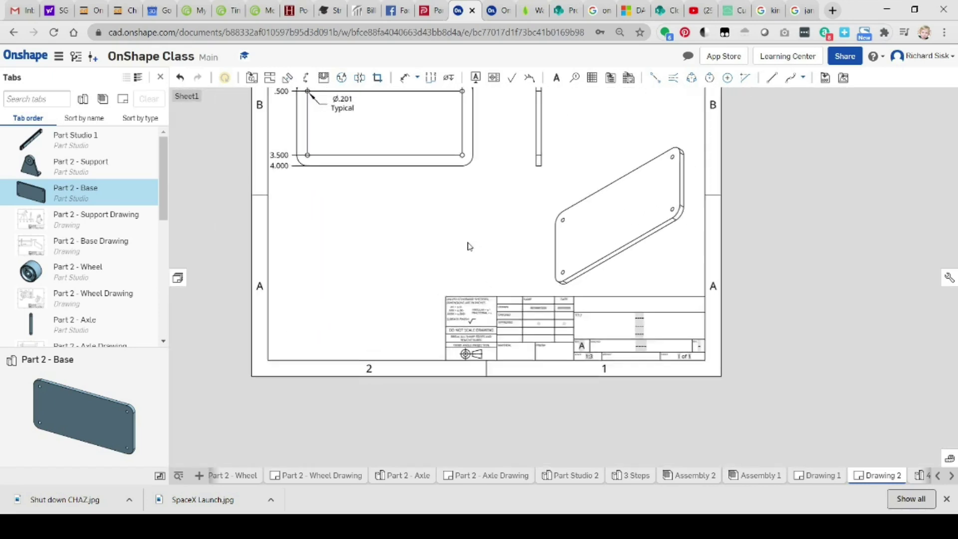
scroll(655, 331, up, 5)
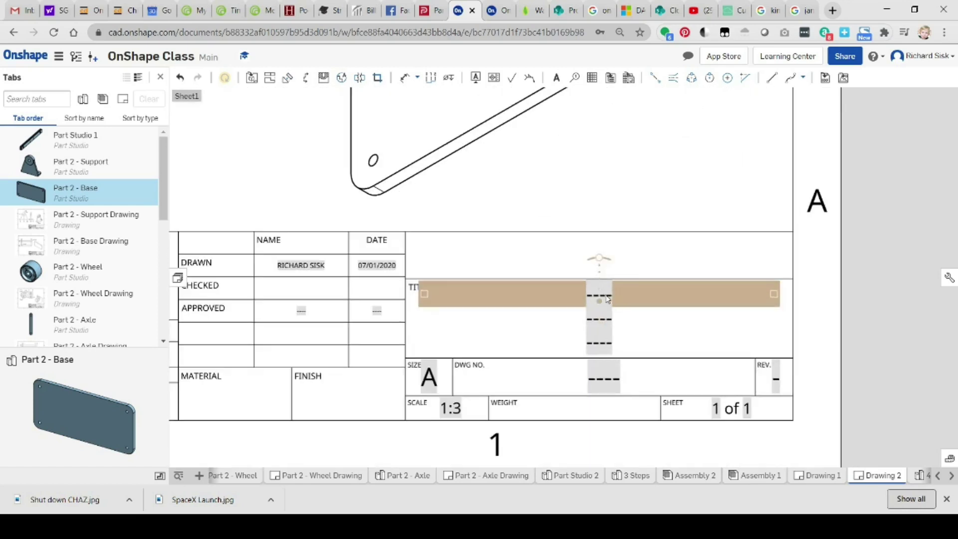
click(607, 297)
double_click(605, 297)
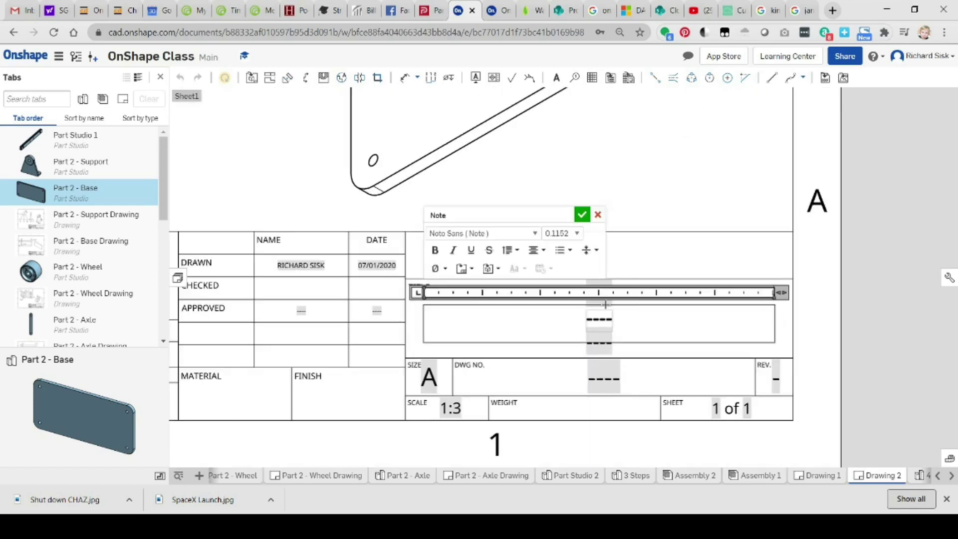
key(Escape)
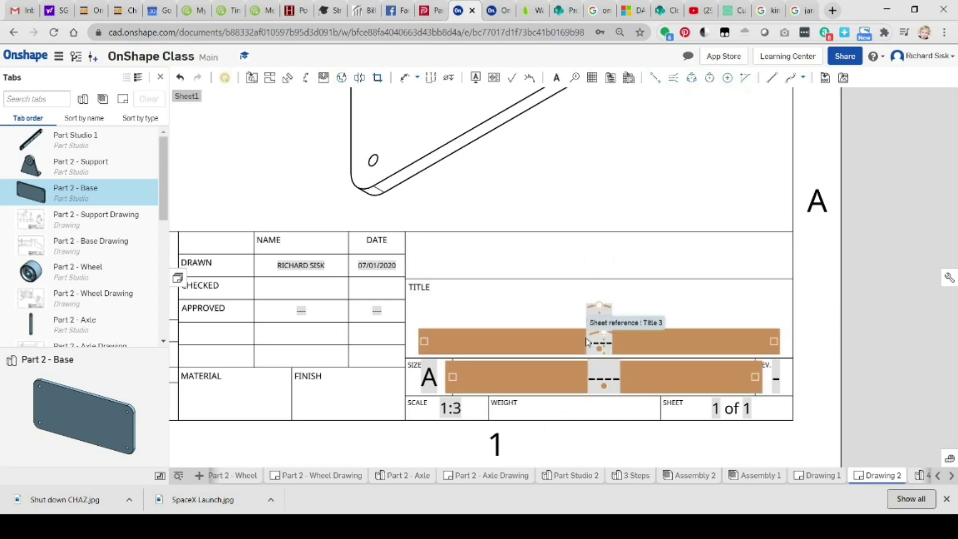
drag(587, 342, 588, 320)
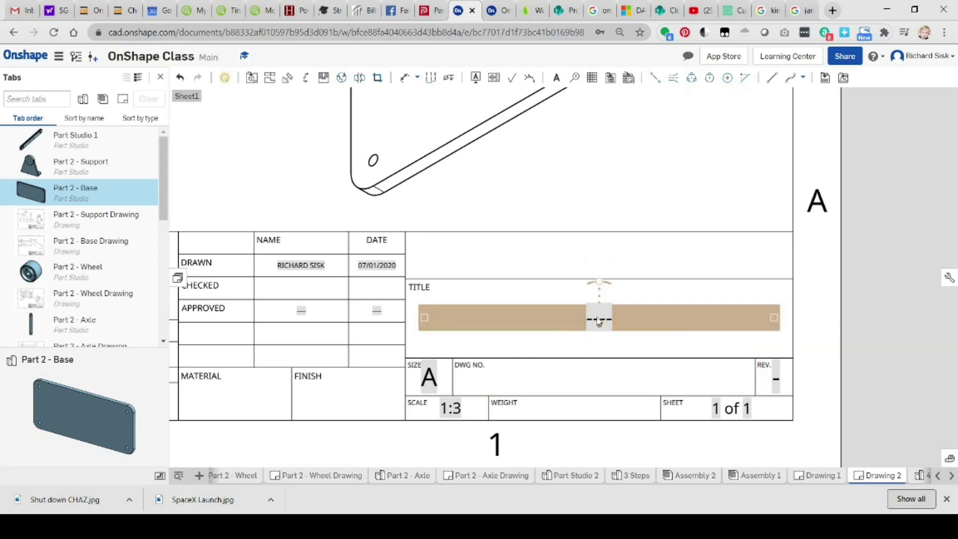
double_click(599, 320)
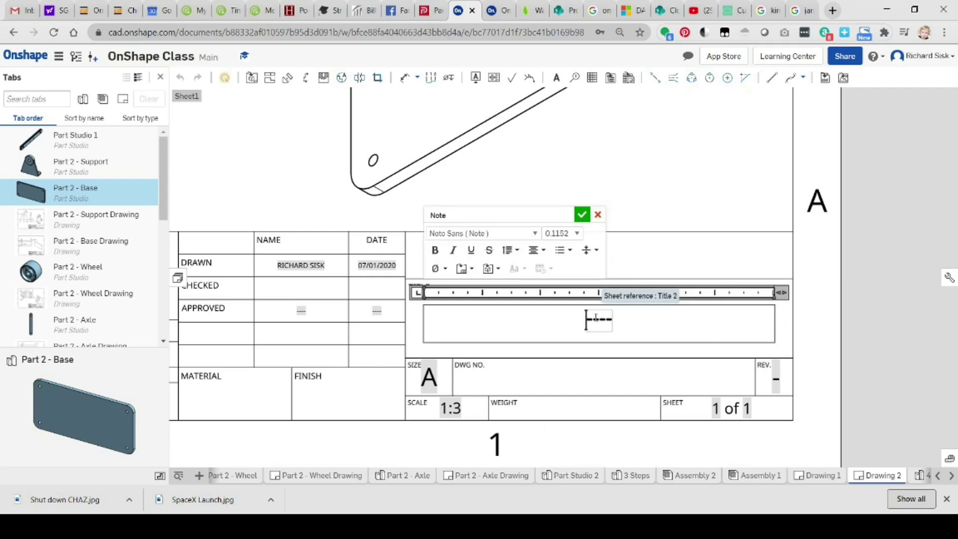
key(Escape)
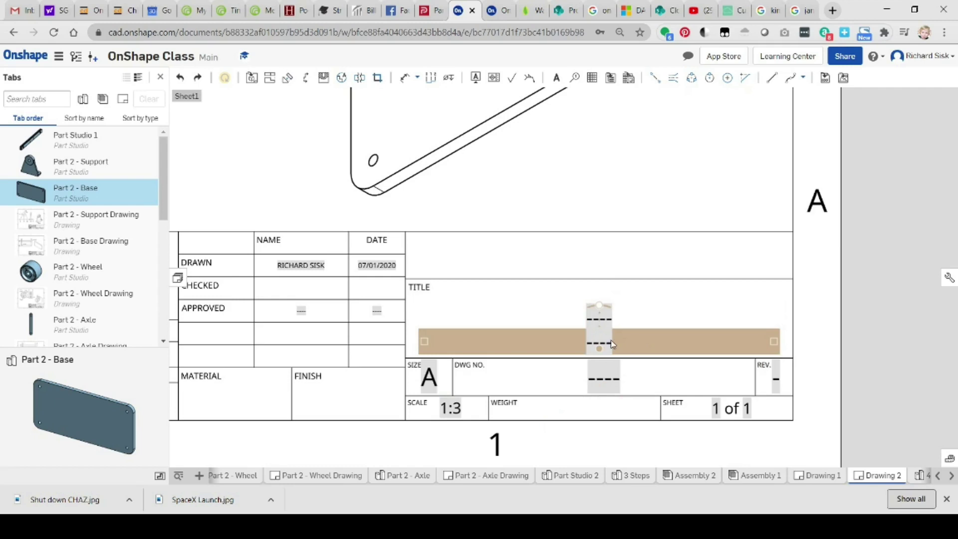
key(Delete)
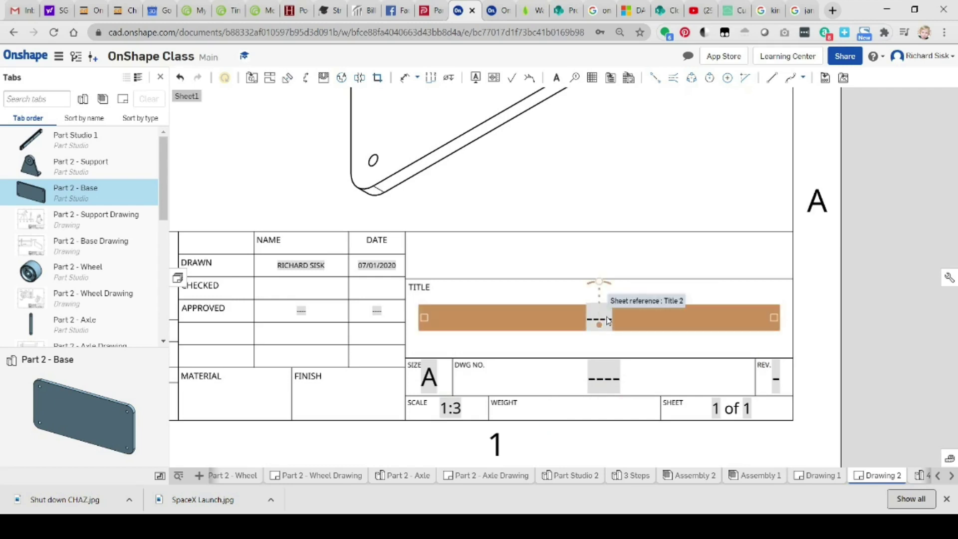
Replace the remaining title placeholder in the title block with "Part 2 - Base"
double_click(607, 320)
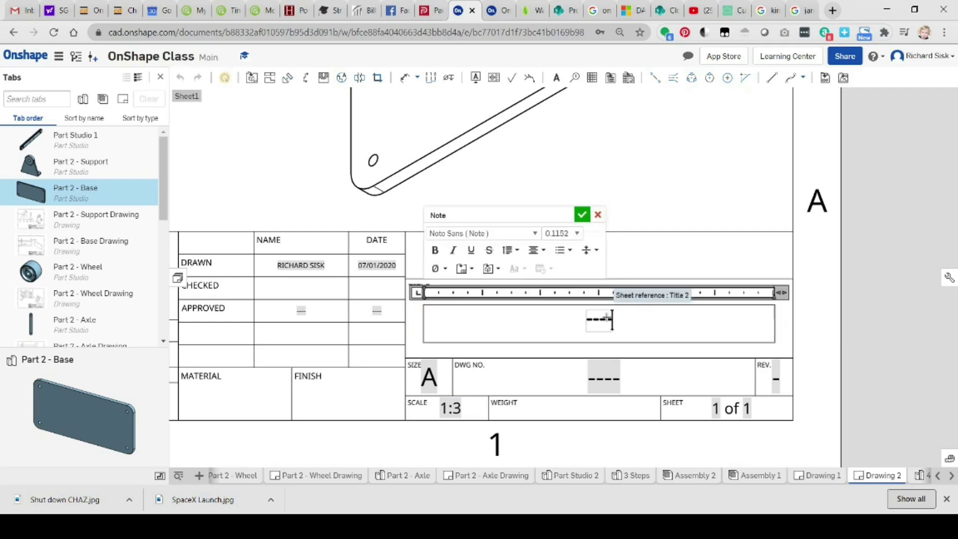
key(Home)
key(Delete)
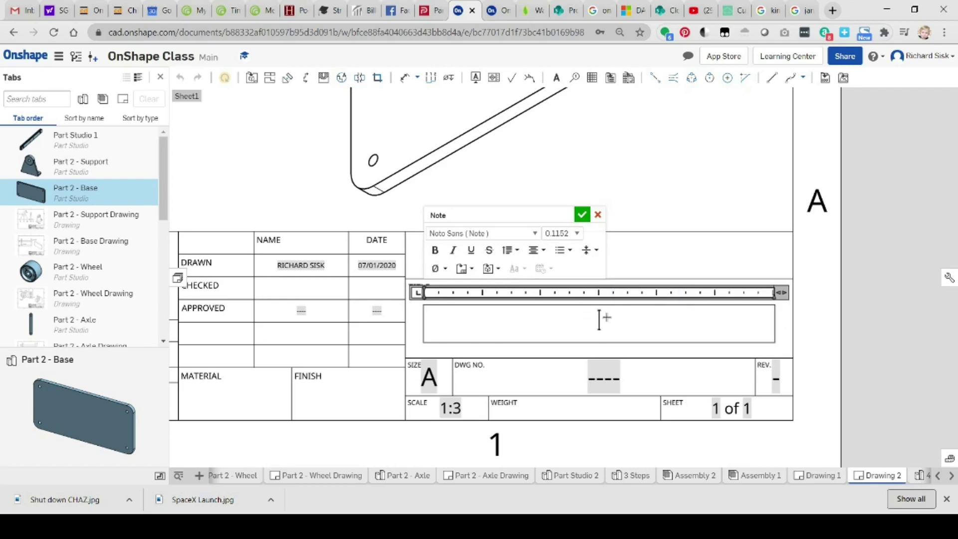
text(Part 2)
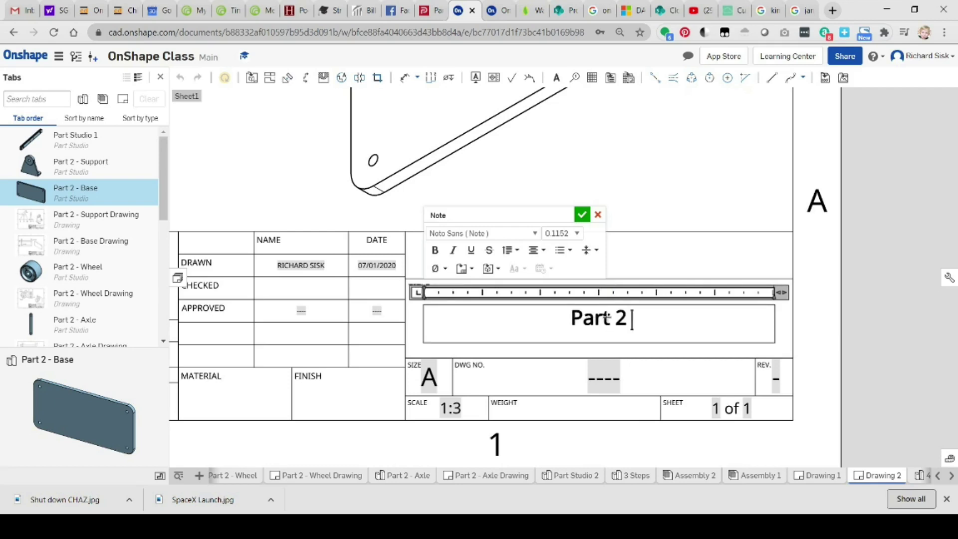
text( - Base)
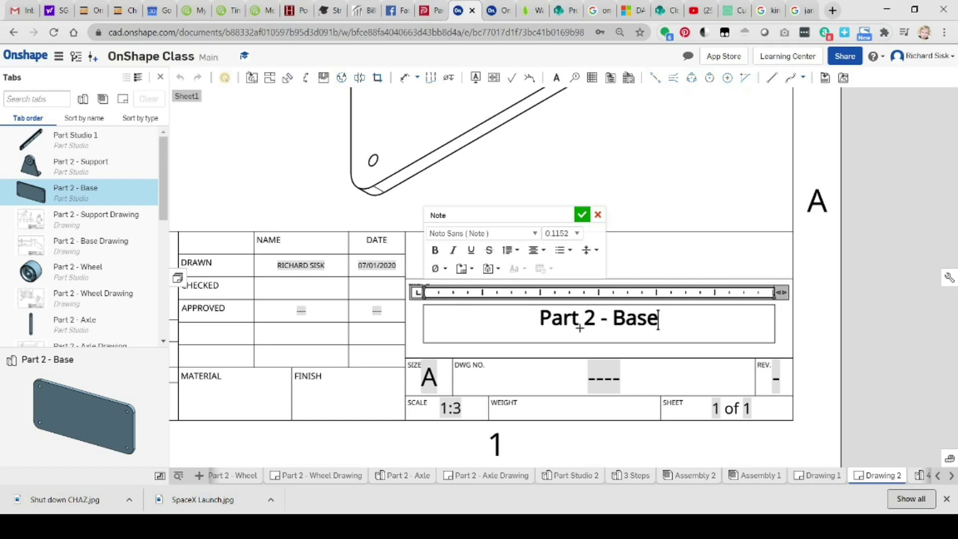
Replace the DWG NO. placeholder in the title block with "1 per robot"
click(603, 378)
double_click(604, 378)
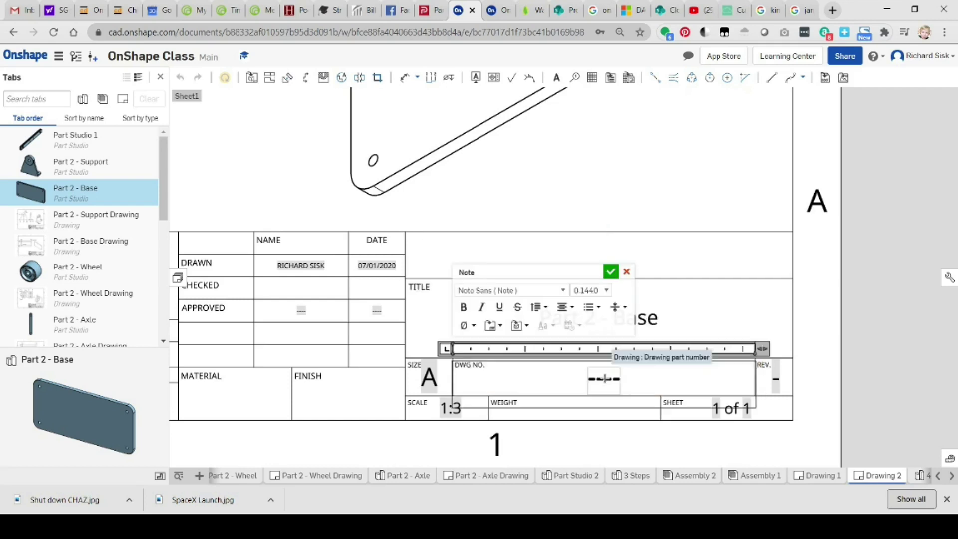
double_click(603, 378)
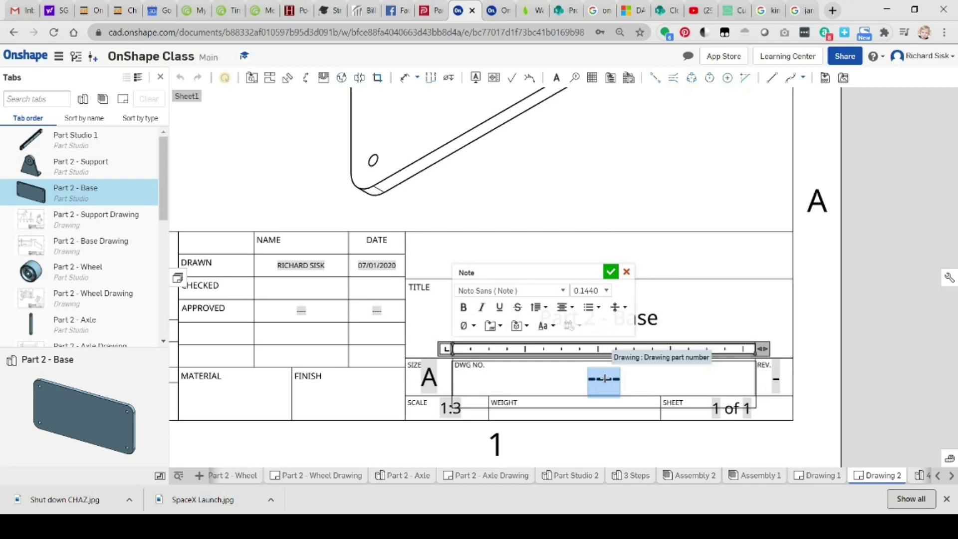
key(BackSpace)
text(1)
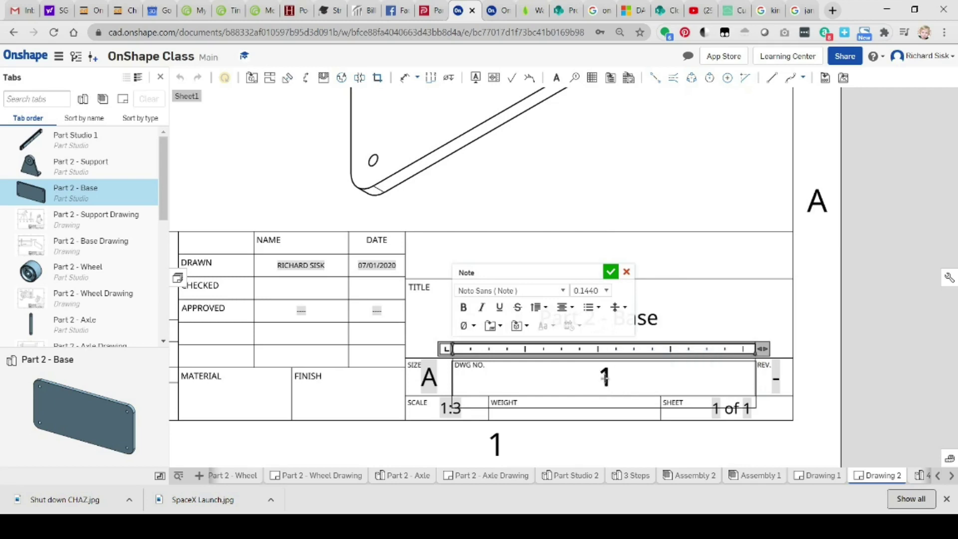
text( per)
key(BackSpace)
text(er roo)
key(BackSpace)
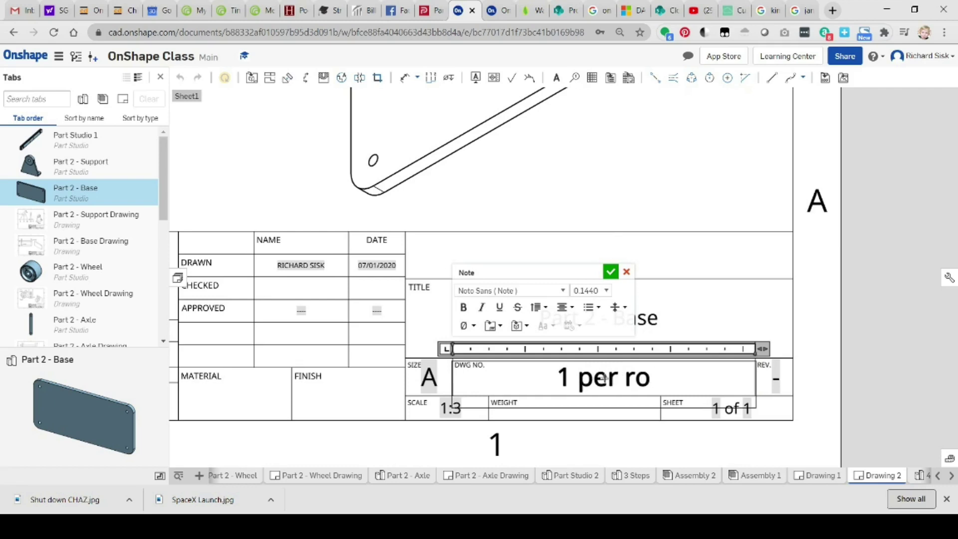
text(bot)
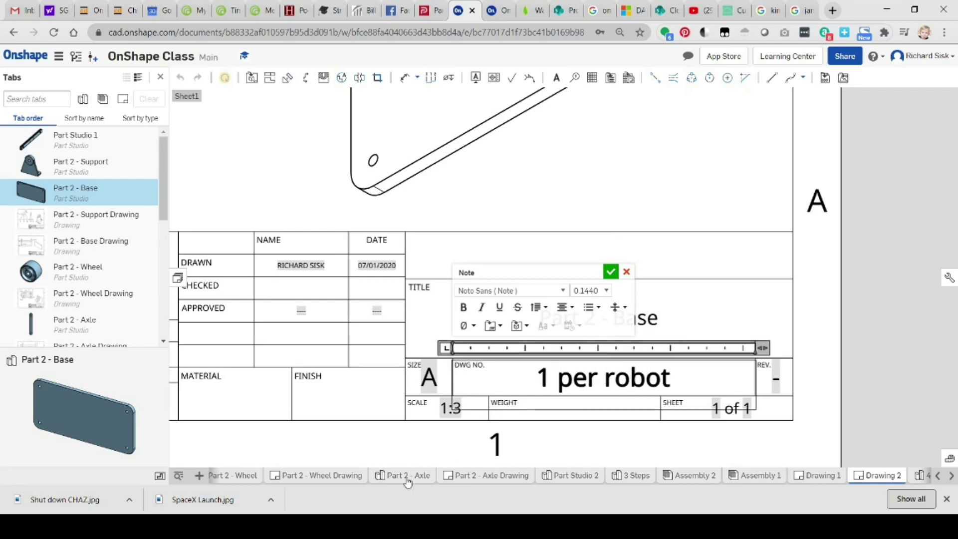
click(404, 439)
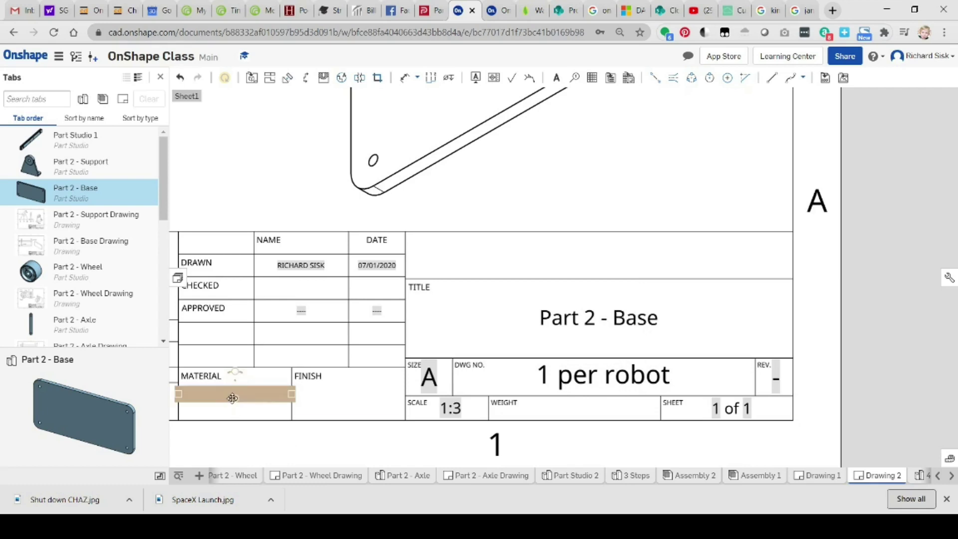
Enter "AL" in the title block's MATERIAL field and insert ".25" in front of it
double_click(232, 398)
text(AL)
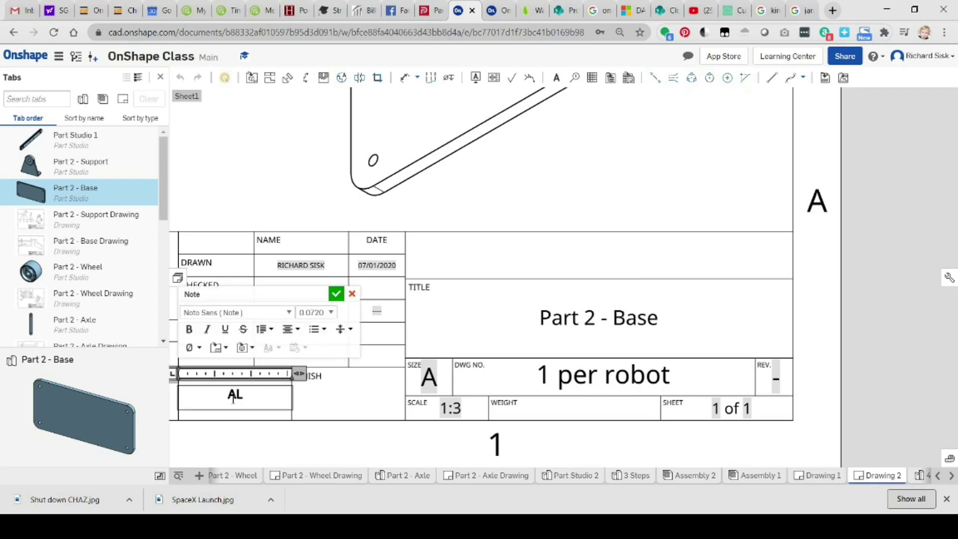
click(232, 399)
text(.25)
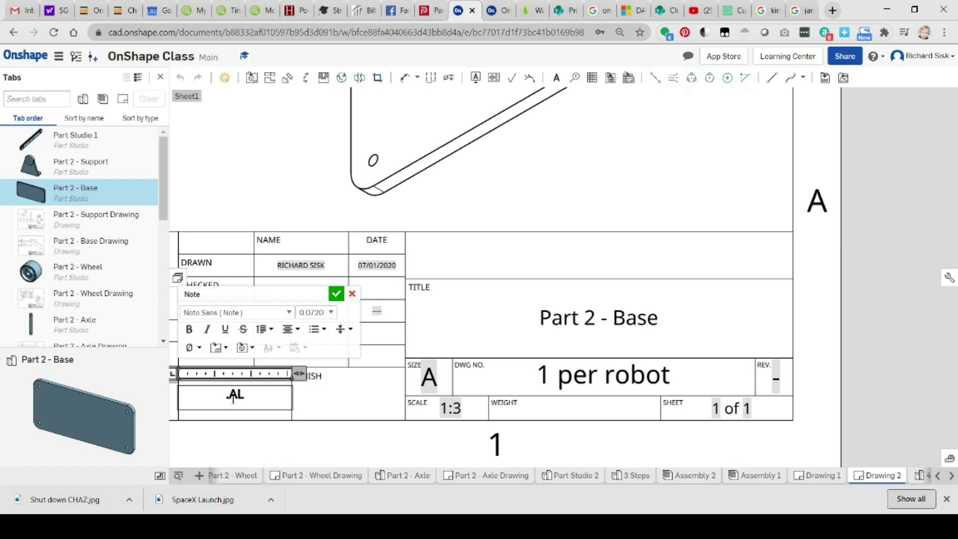